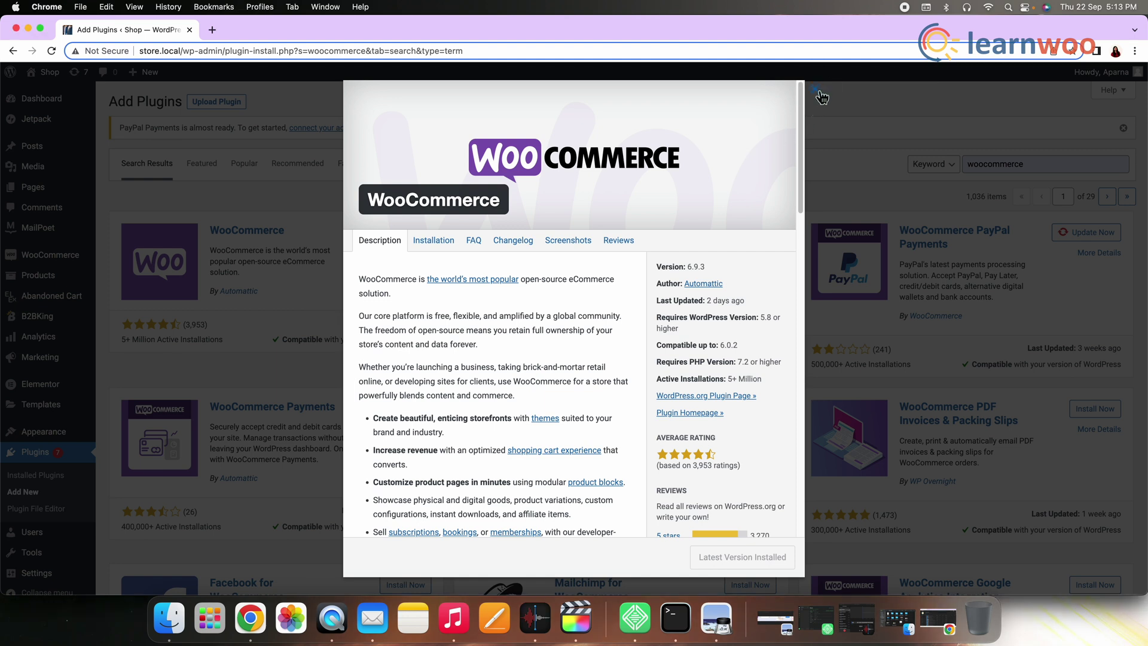
# Step: Dismiss the WooCommerce plugin details and open the Customizer's WooCommerce section
pyautogui.click(819, 89)
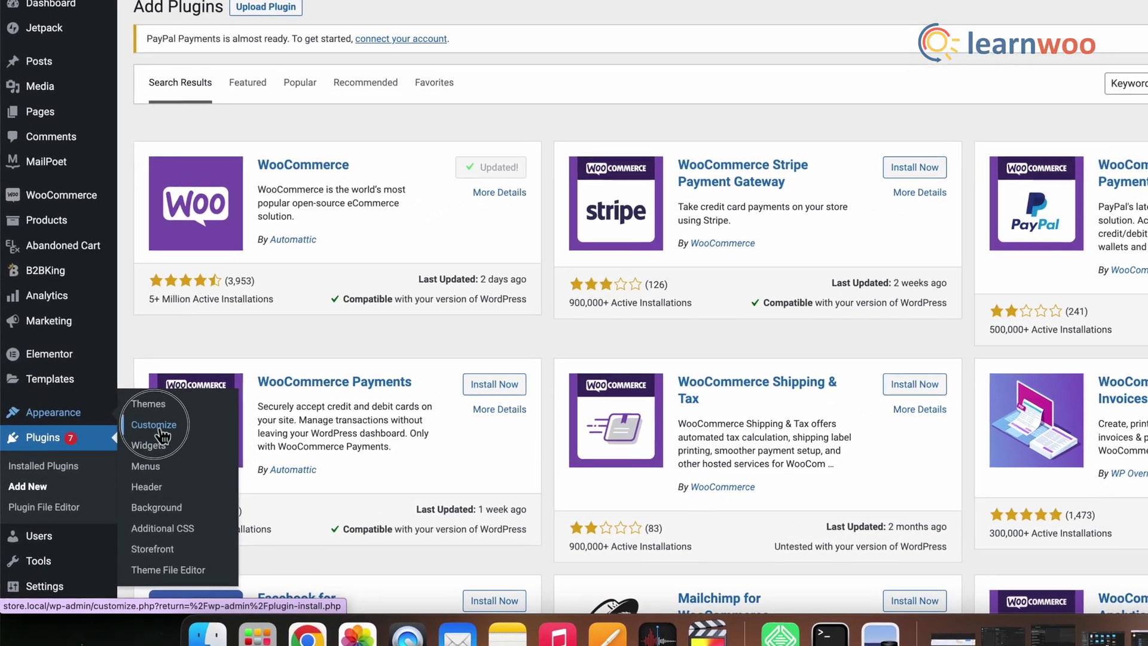
pyautogui.click(147, 434)
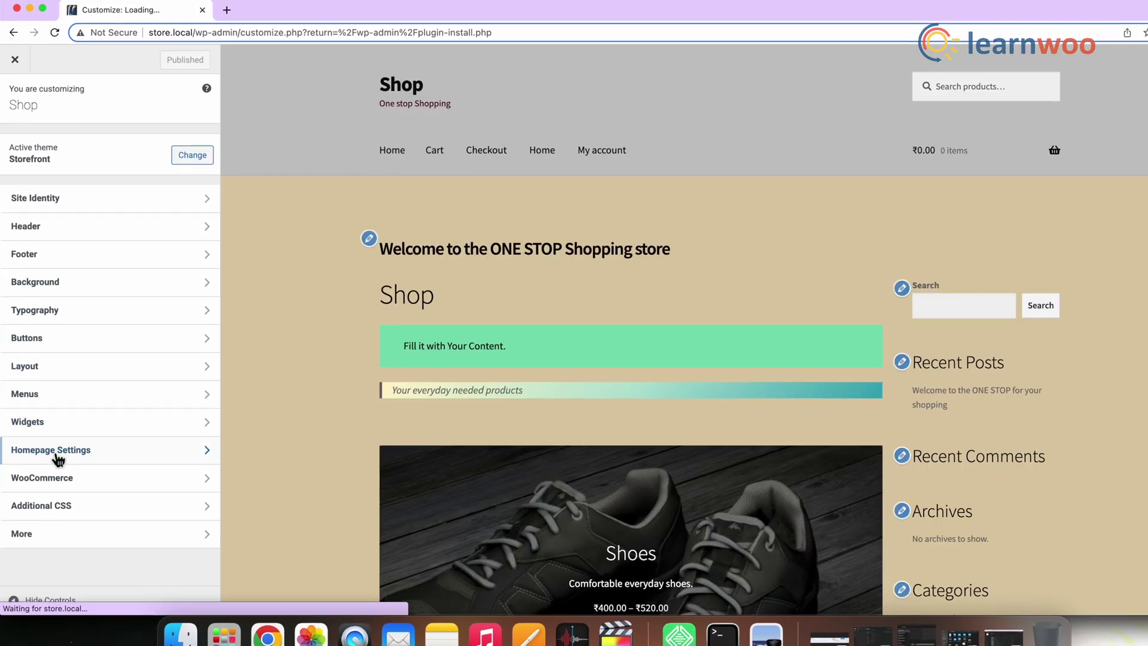
pyautogui.click(58, 475)
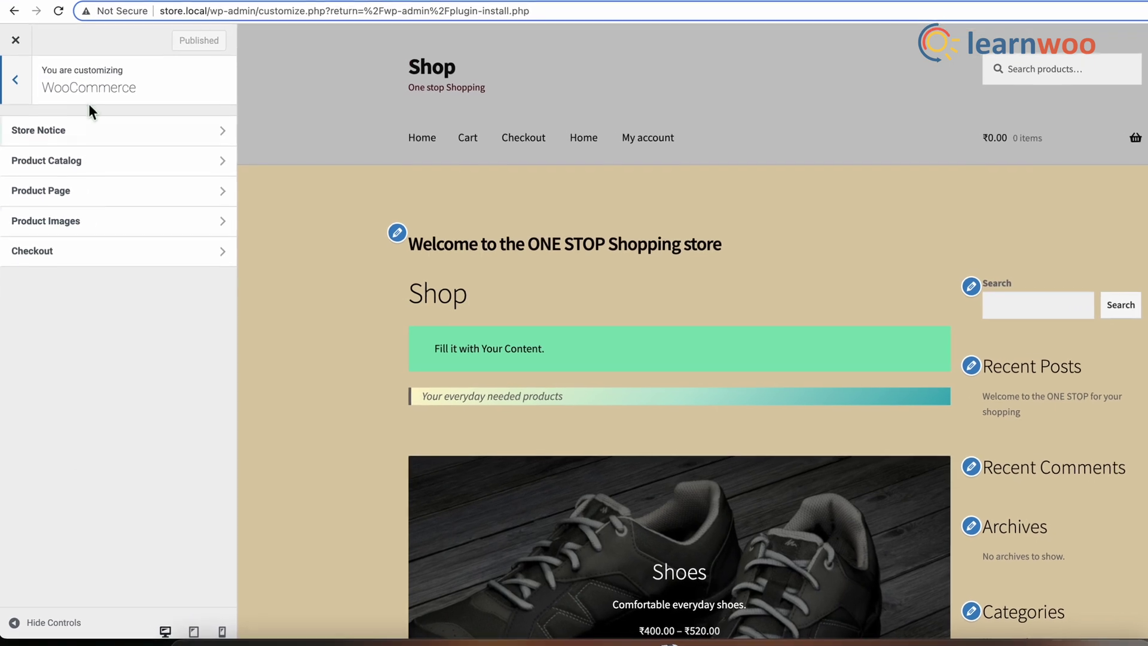
# Step: Go to Product Catalog settings and bring up the Shop page display choices
pyautogui.click(98, 156)
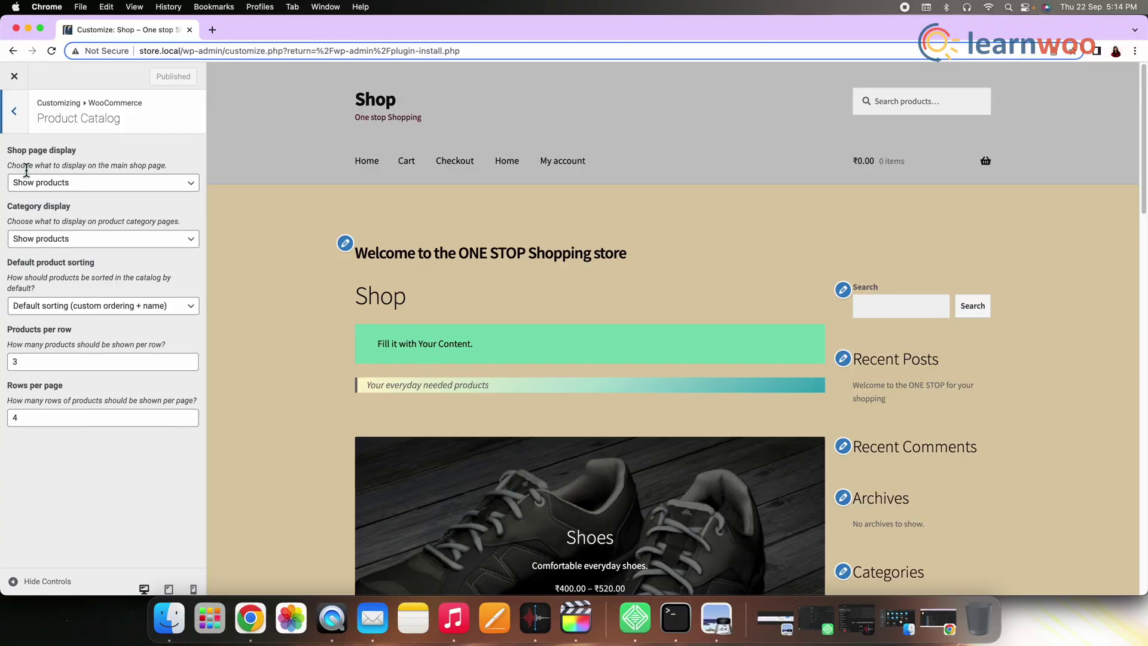
pyautogui.click(86, 183)
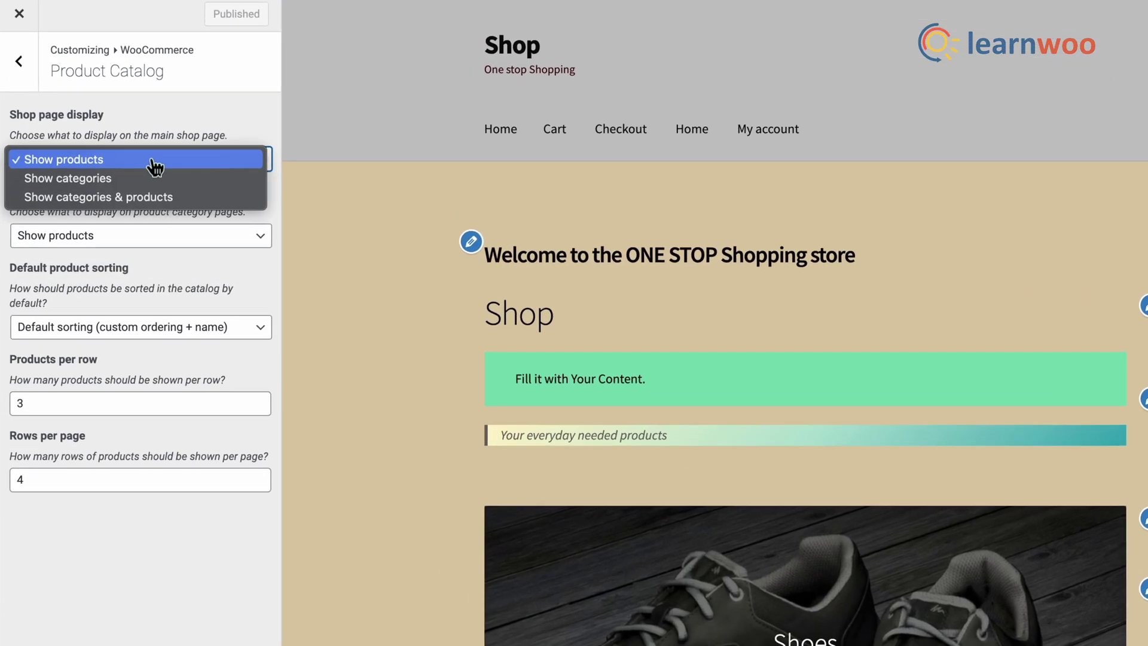
pyautogui.click(226, 128)
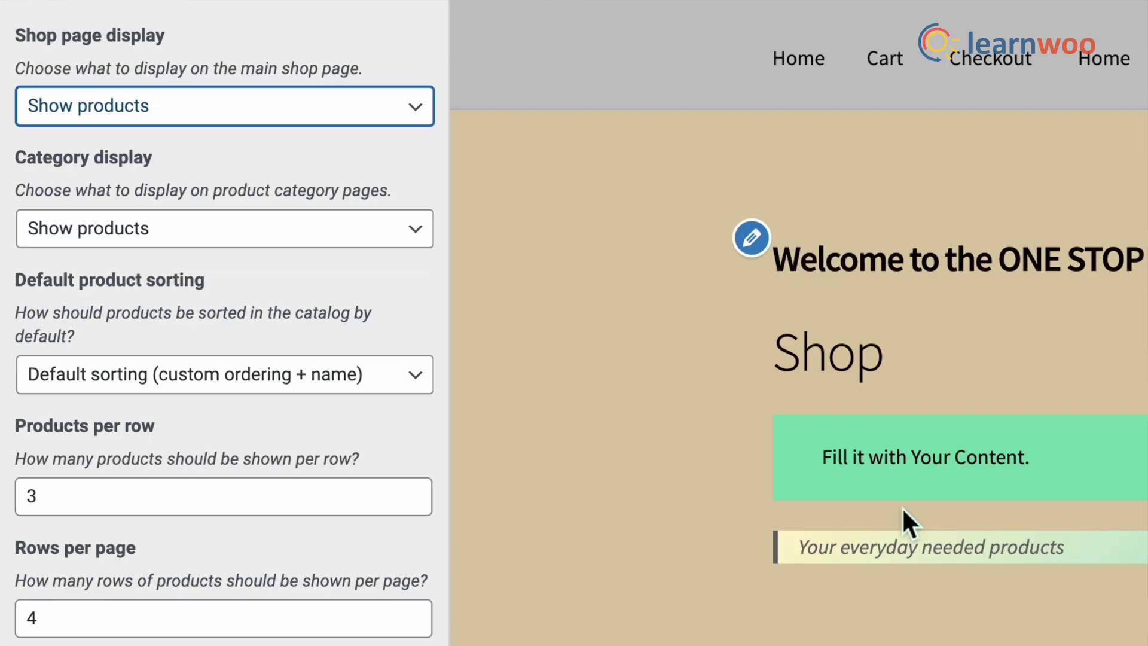
pyautogui.scroll(-3, 558, 448)
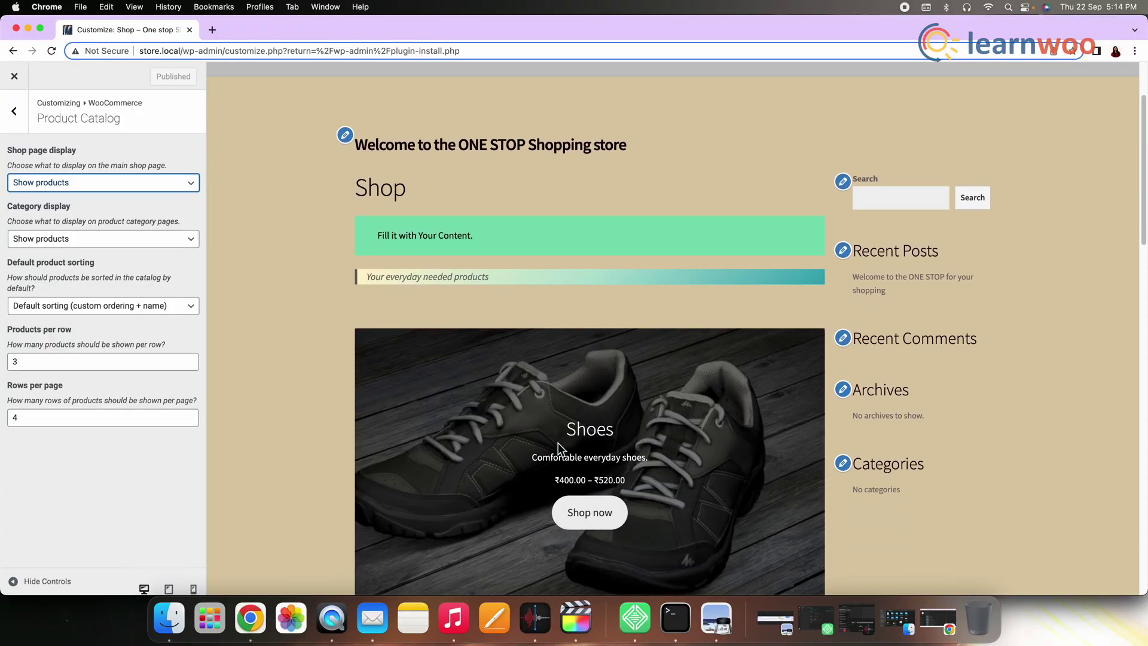
pyautogui.scroll(-3, 558, 445)
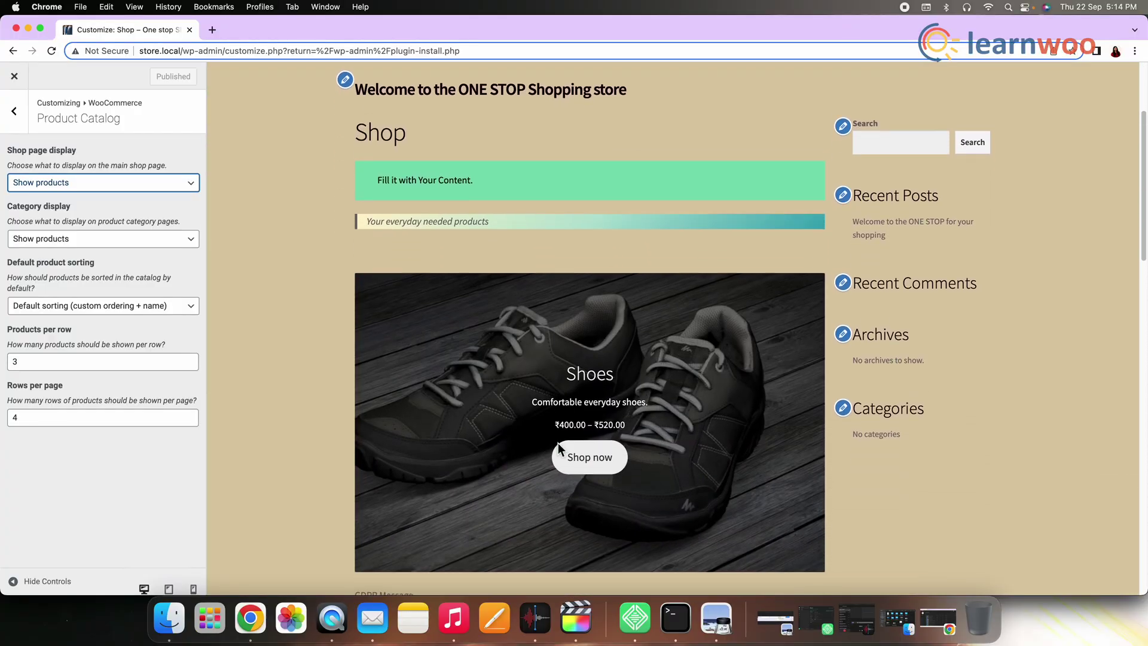
pyautogui.scroll(-3, 556, 410)
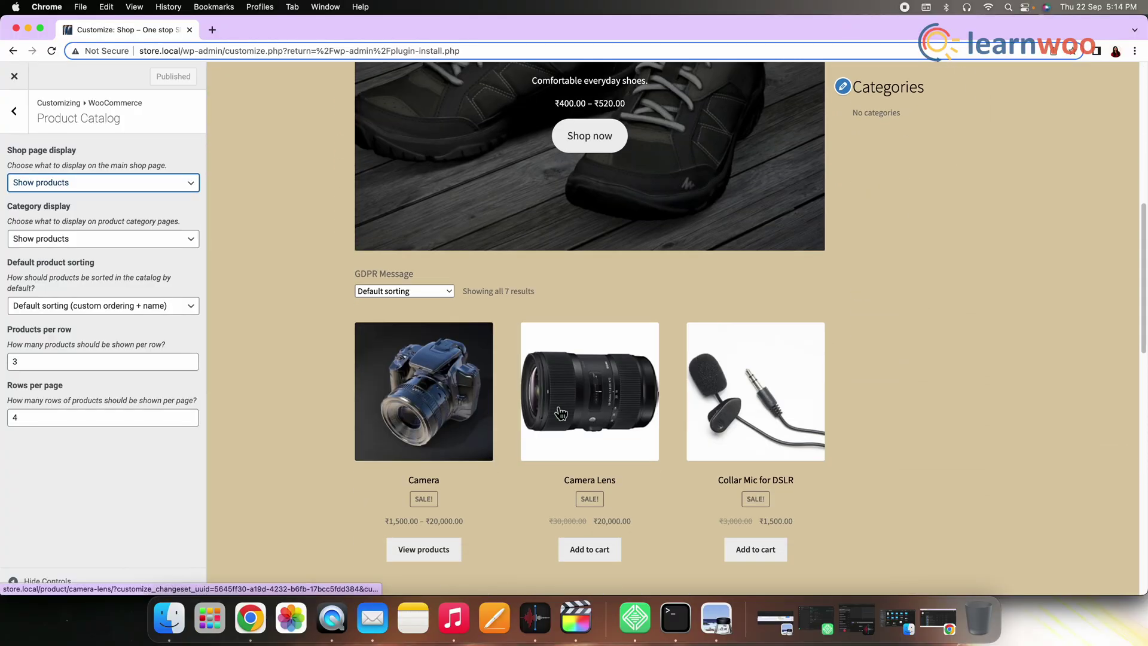
pyautogui.scroll(5, 560, 413)
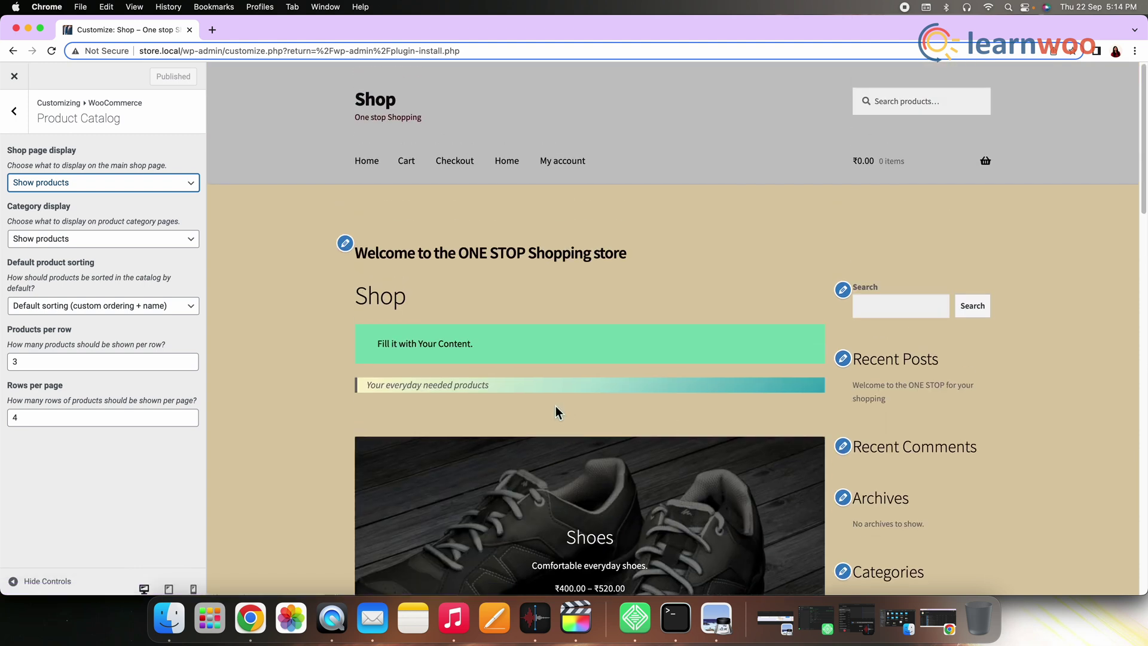
pyautogui.scroll(-3, 554, 406)
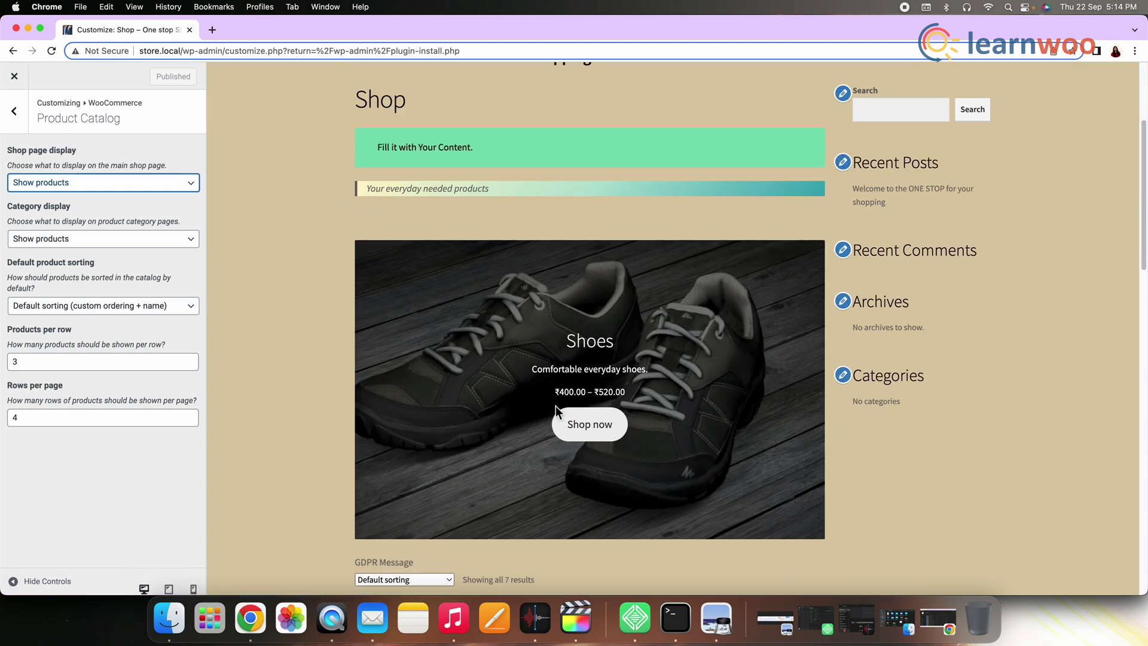
pyautogui.scroll(-6, 554, 406)
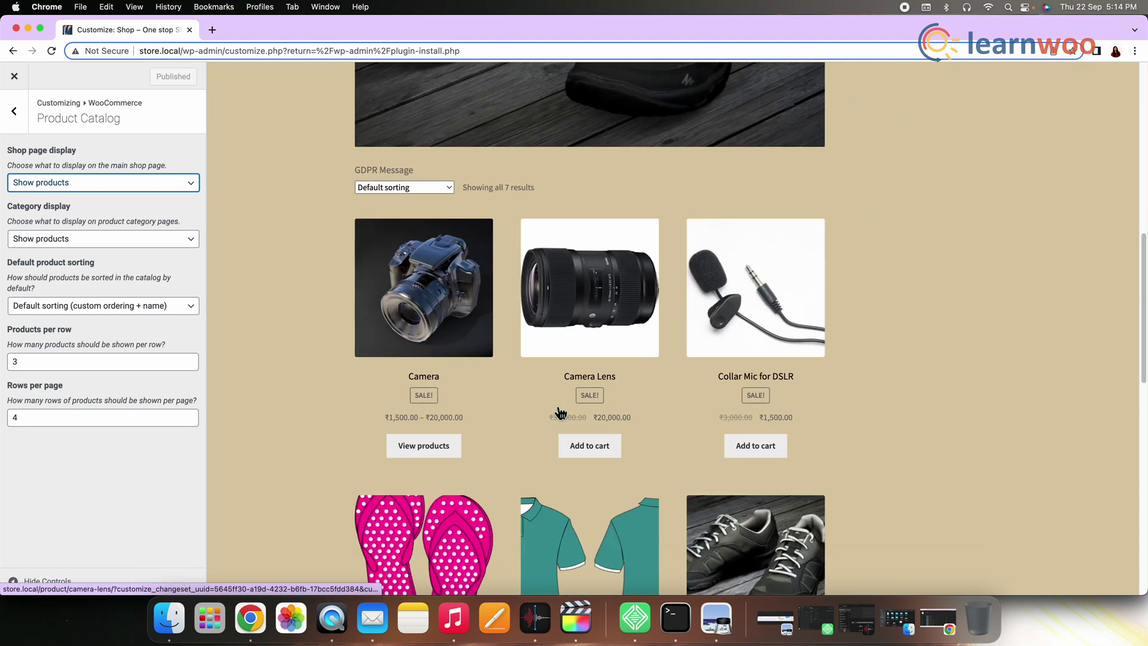
pyautogui.scroll(-7, 559, 412)
pyautogui.scroll(12, 556, 408)
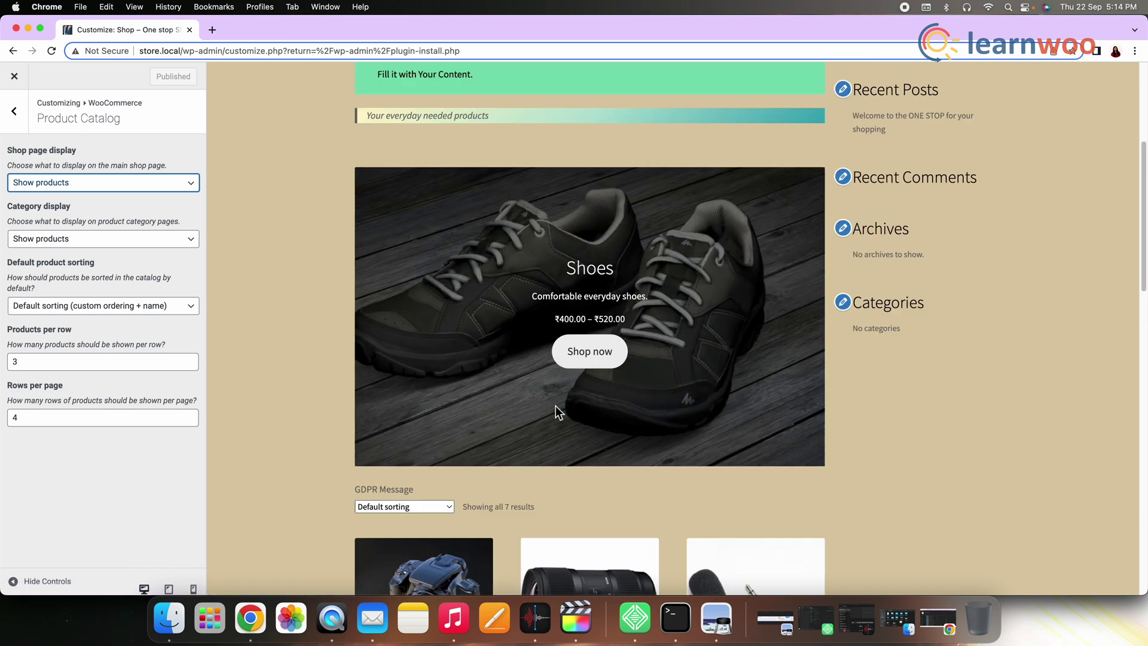
pyautogui.scroll(4, 555, 405)
# Step: Set Shop page display to Show categories and scroll the preview
pyautogui.click(179, 183)
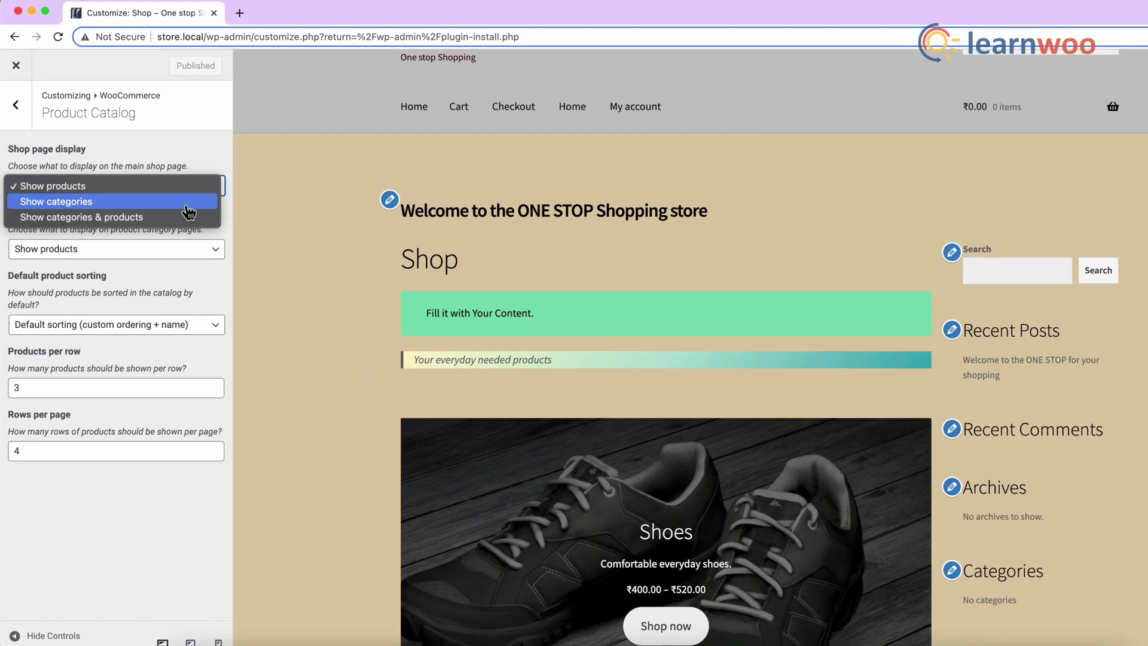
pyautogui.click(187, 202)
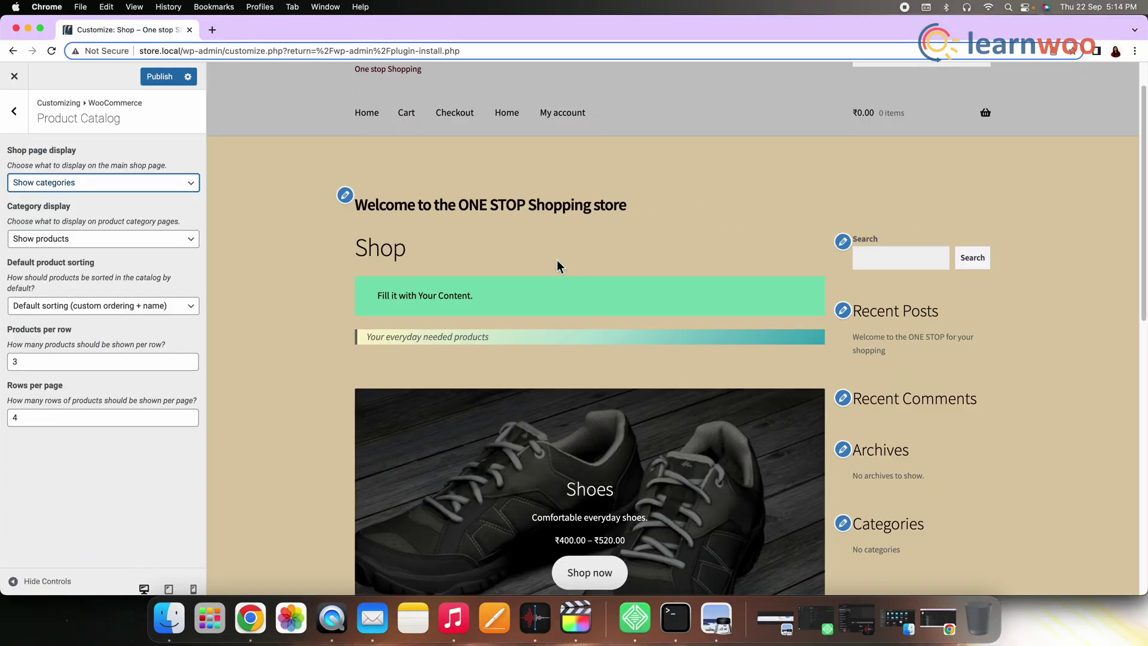
pyautogui.scroll(-10, 557, 257)
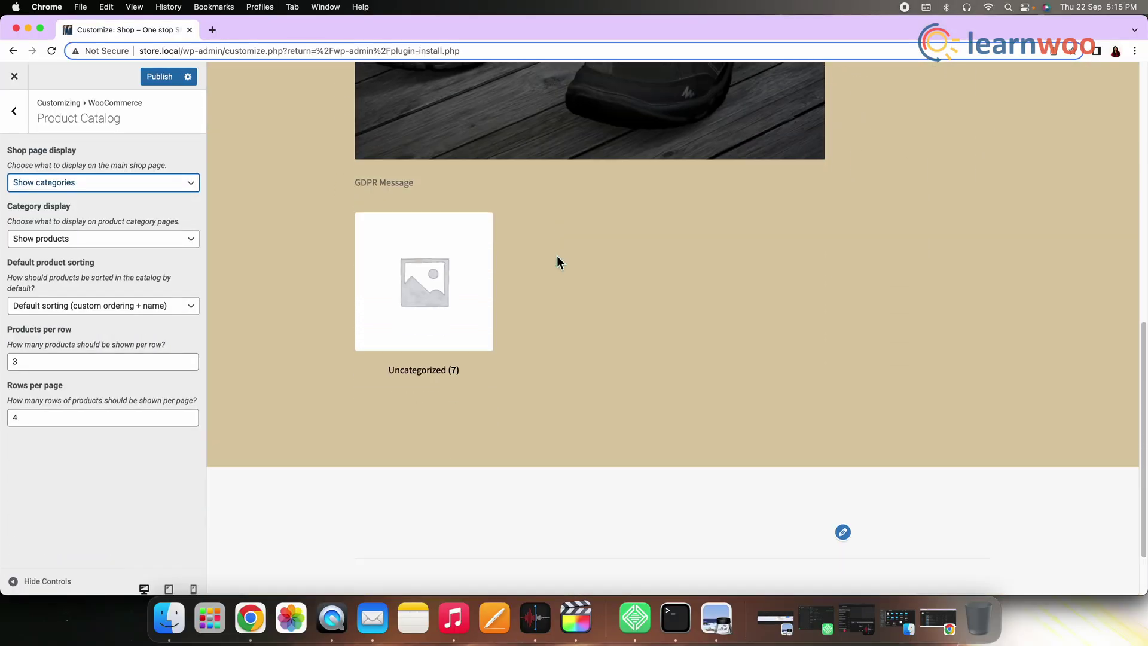
pyautogui.scroll(-2, 557, 256)
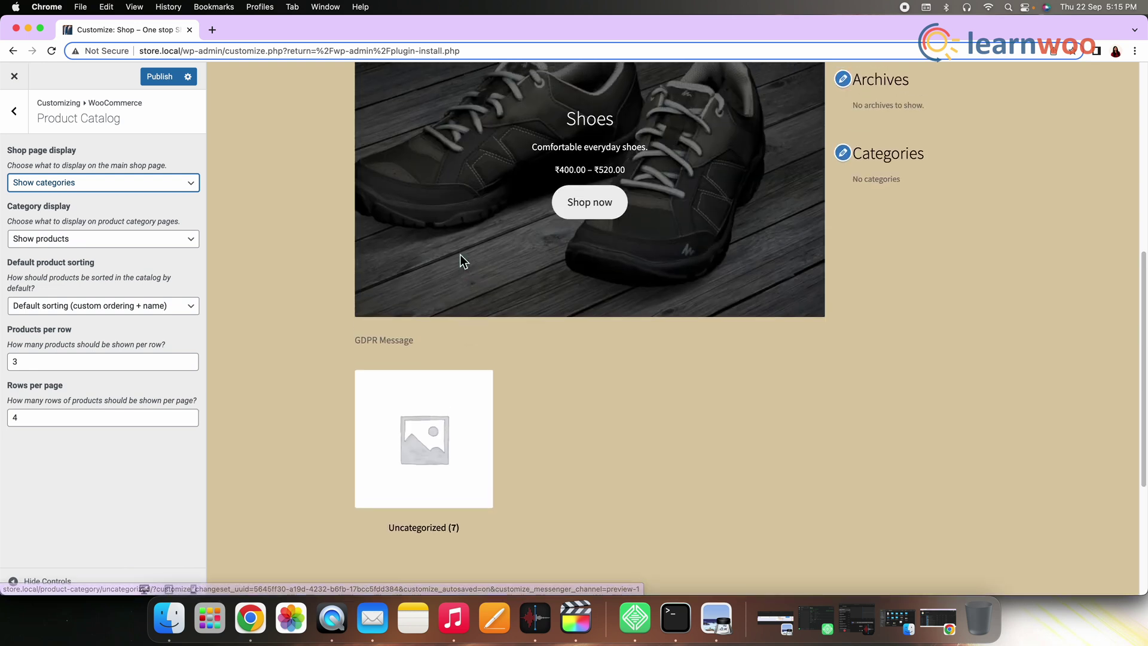
pyautogui.scroll(-1, 449, 432)
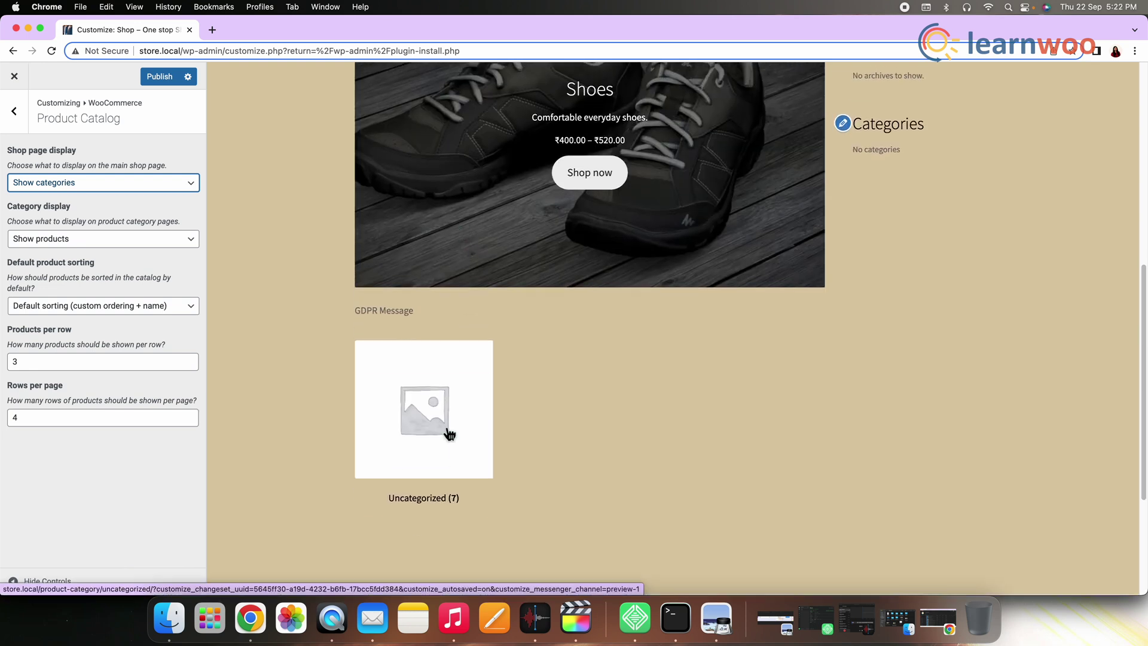
# Step: Preview the Uncategorized (7) category's product listing
pyautogui.click(449, 433)
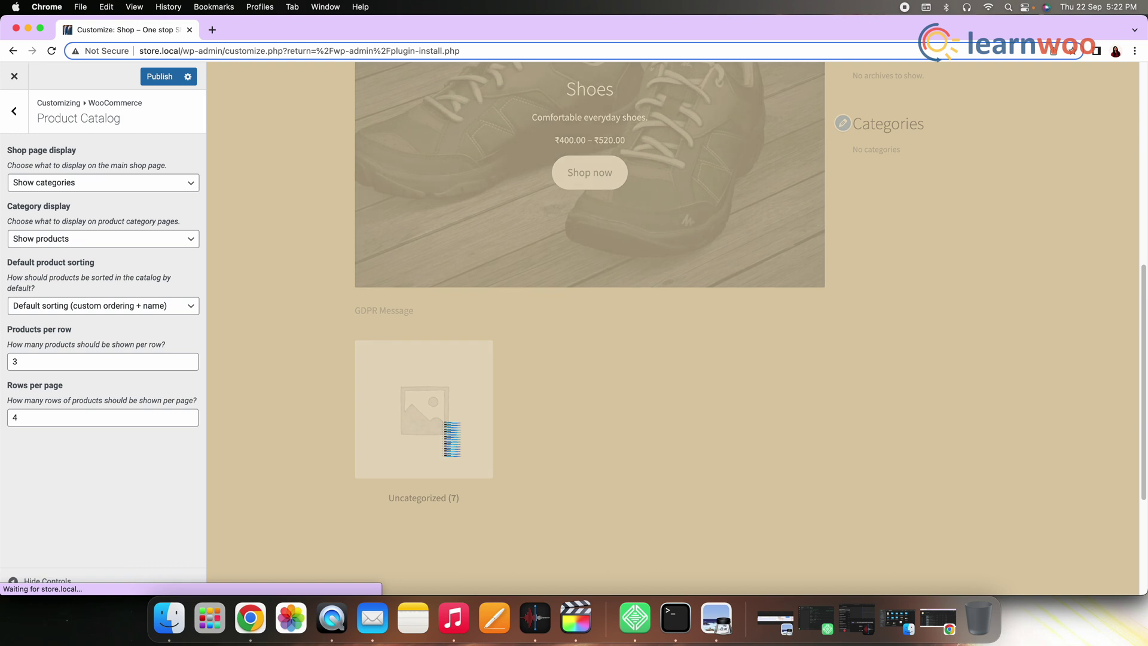
pyautogui.scroll(-10, 596, 408)
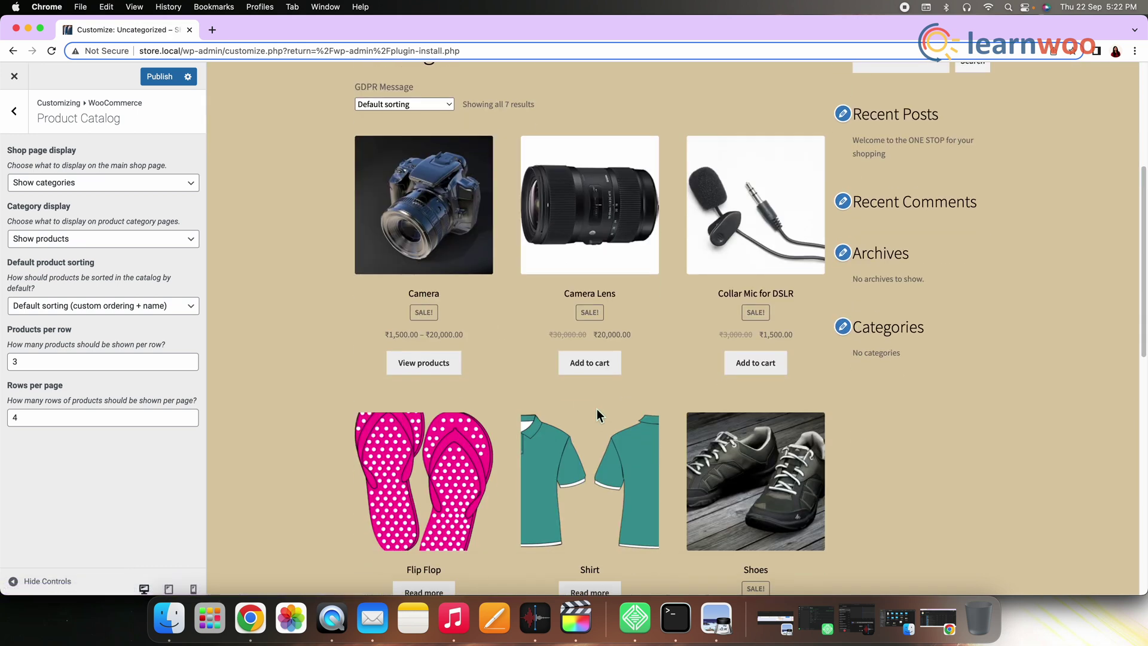
pyautogui.scroll(10, 596, 407)
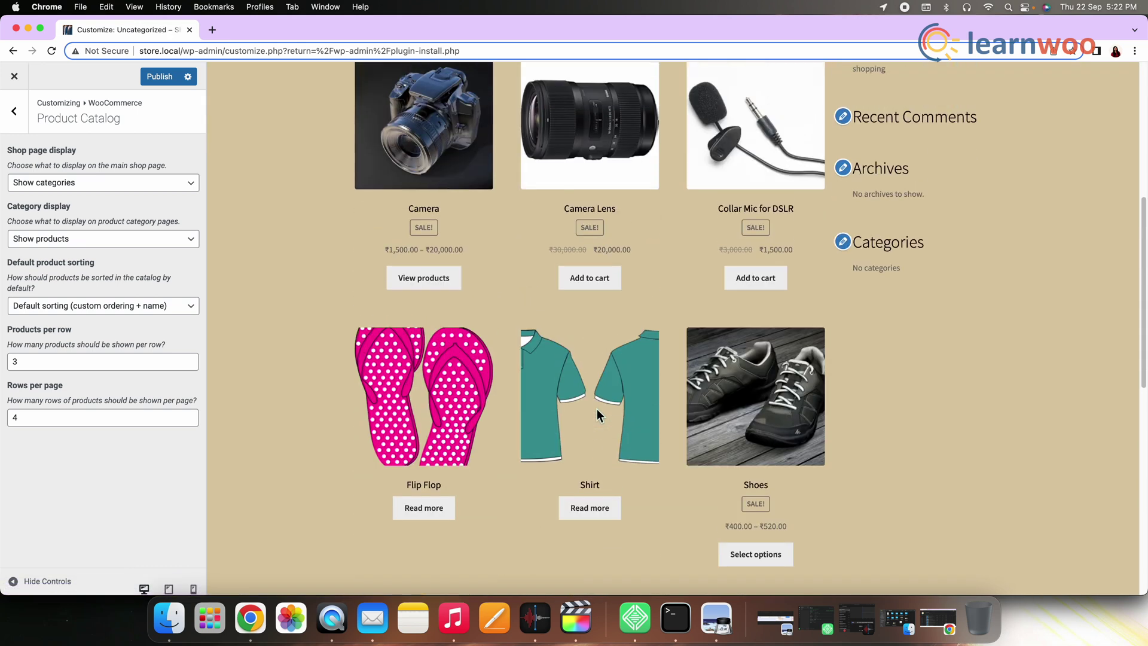
pyautogui.scroll(2, 602, 414)
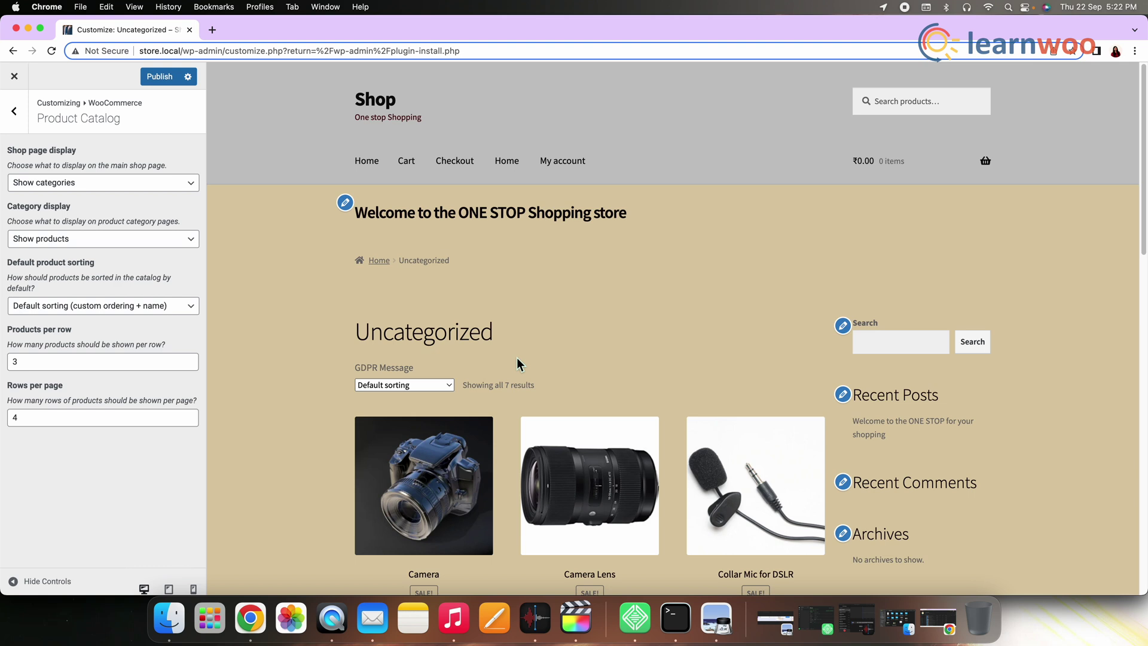
pyautogui.scroll(-10, 518, 358)
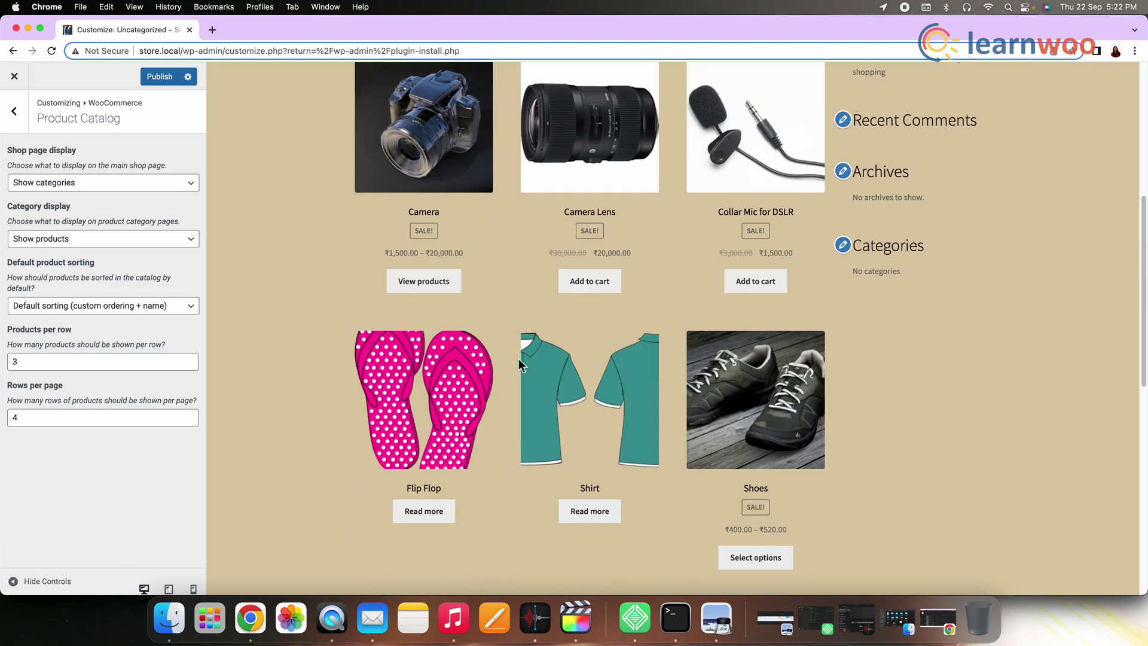
# Step: Change Shop page display to Show categories & products and check the preview
pyautogui.click(180, 182)
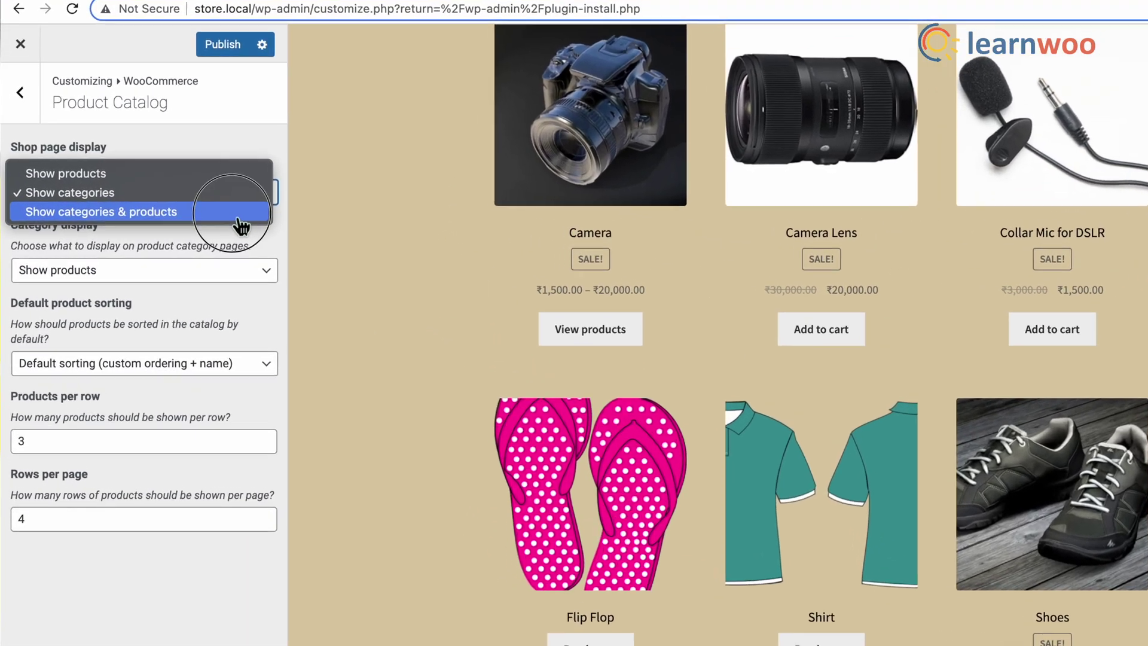
pyautogui.click(212, 206)
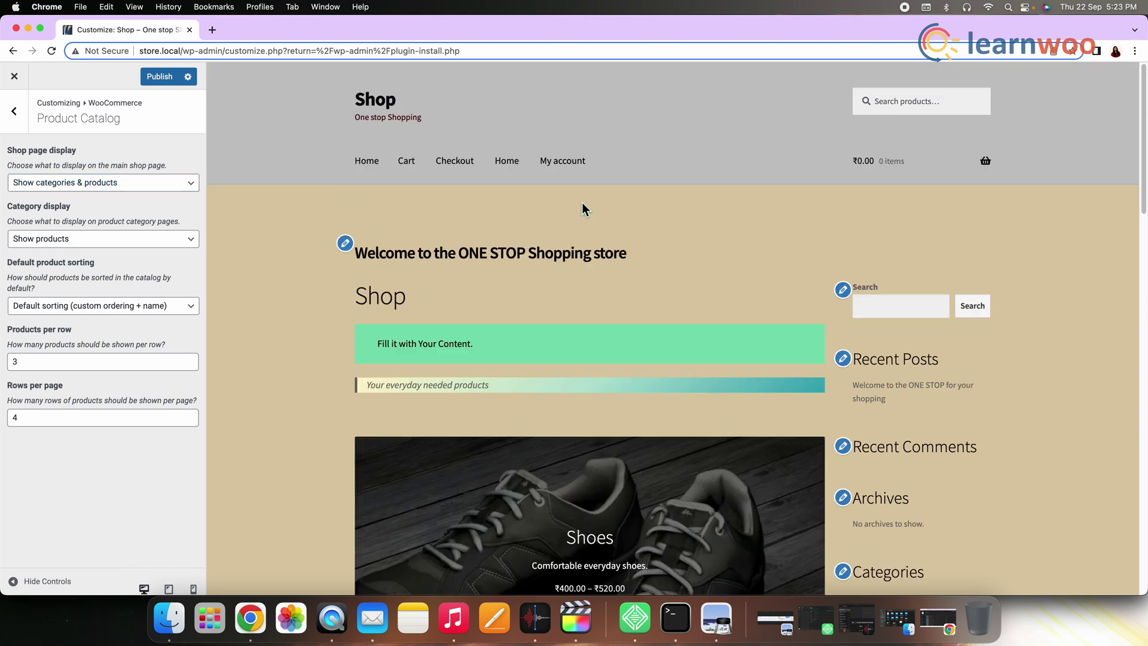
pyautogui.scroll(-10, 518, 346)
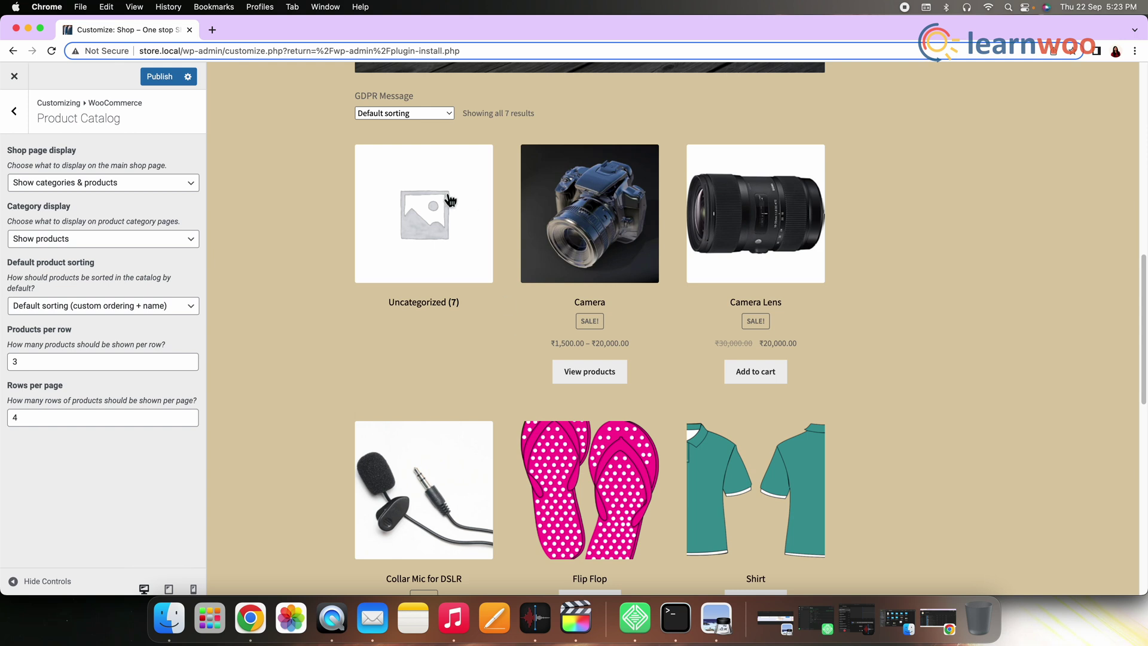
pyautogui.scroll(-7, 636, 397)
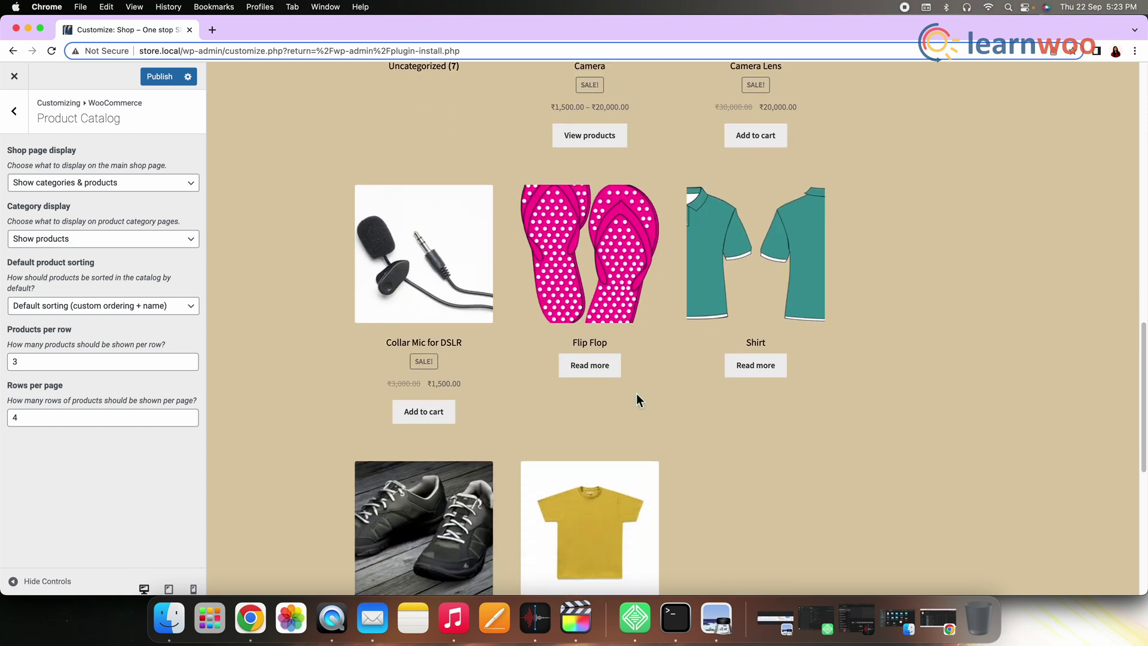
pyautogui.scroll(-3, 636, 396)
pyautogui.scroll(9, 635, 395)
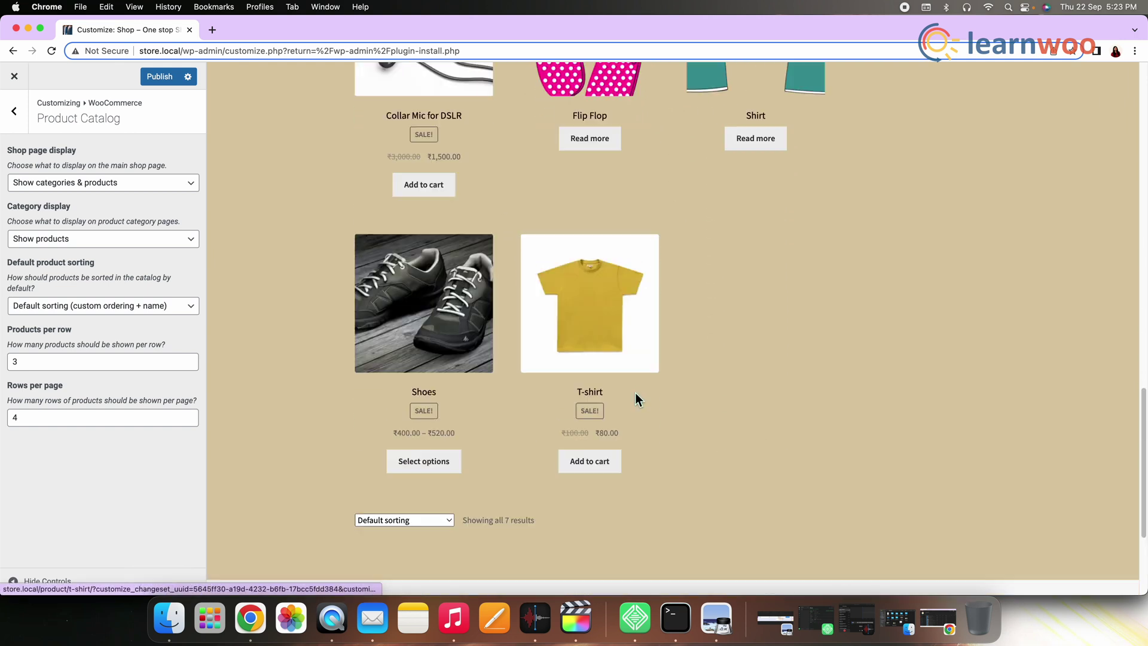
pyautogui.scroll(2, 635, 392)
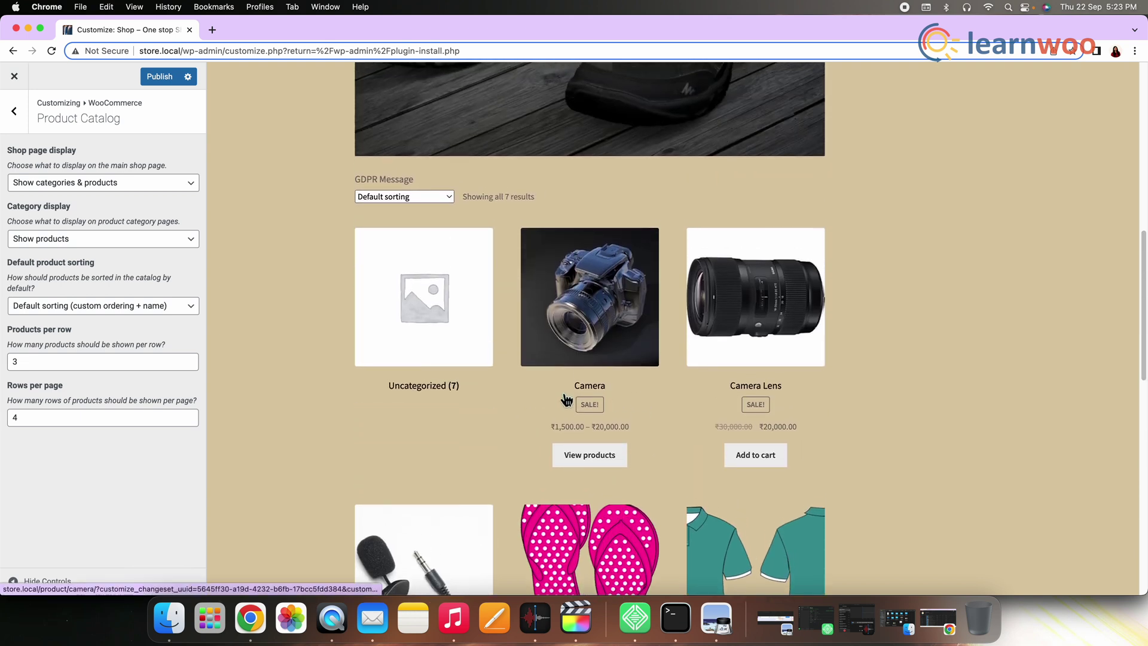
# Step: Preview the Uncategorized category page with its 7 products, three per row
pyautogui.click(424, 330)
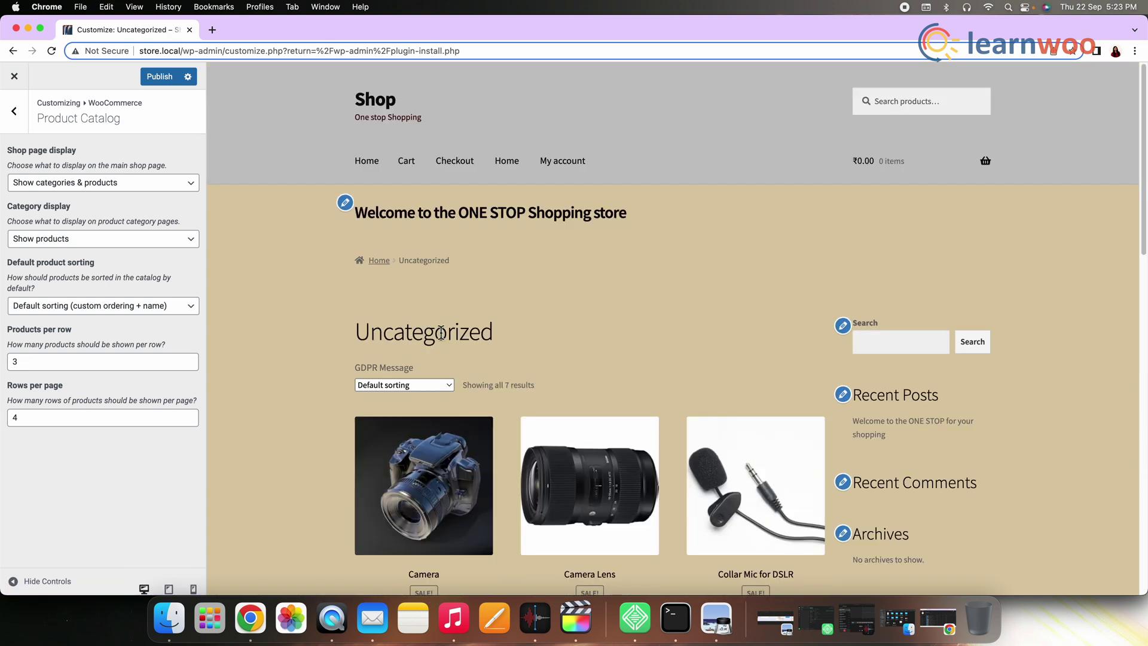
pyautogui.scroll(-10, 607, 375)
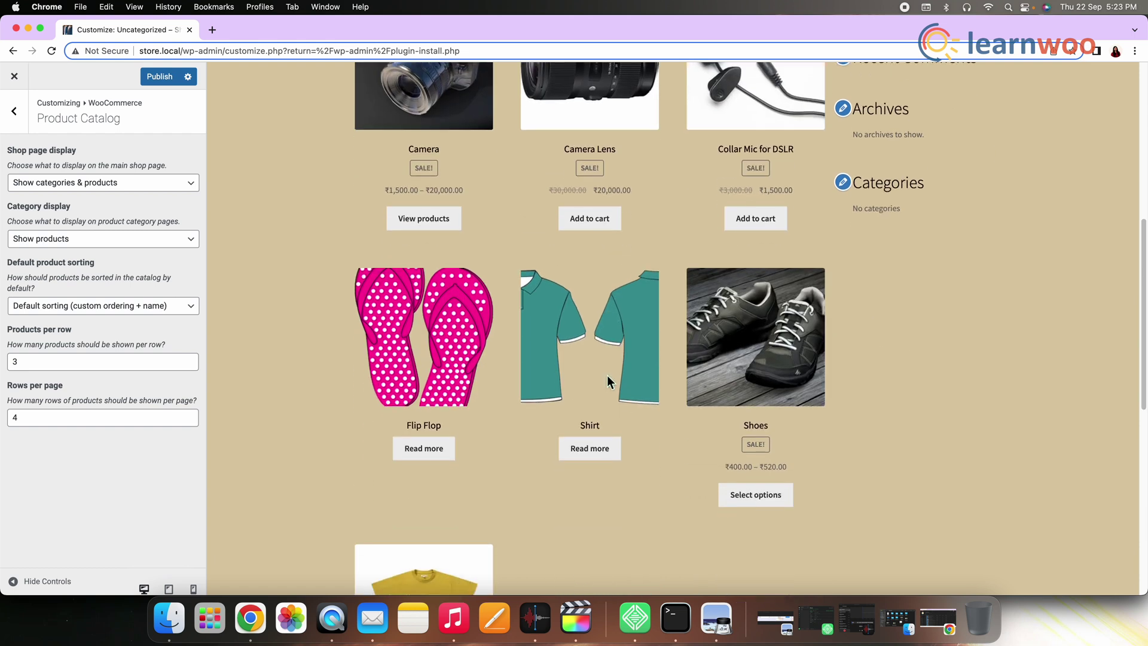
pyautogui.scroll(-3, 608, 382)
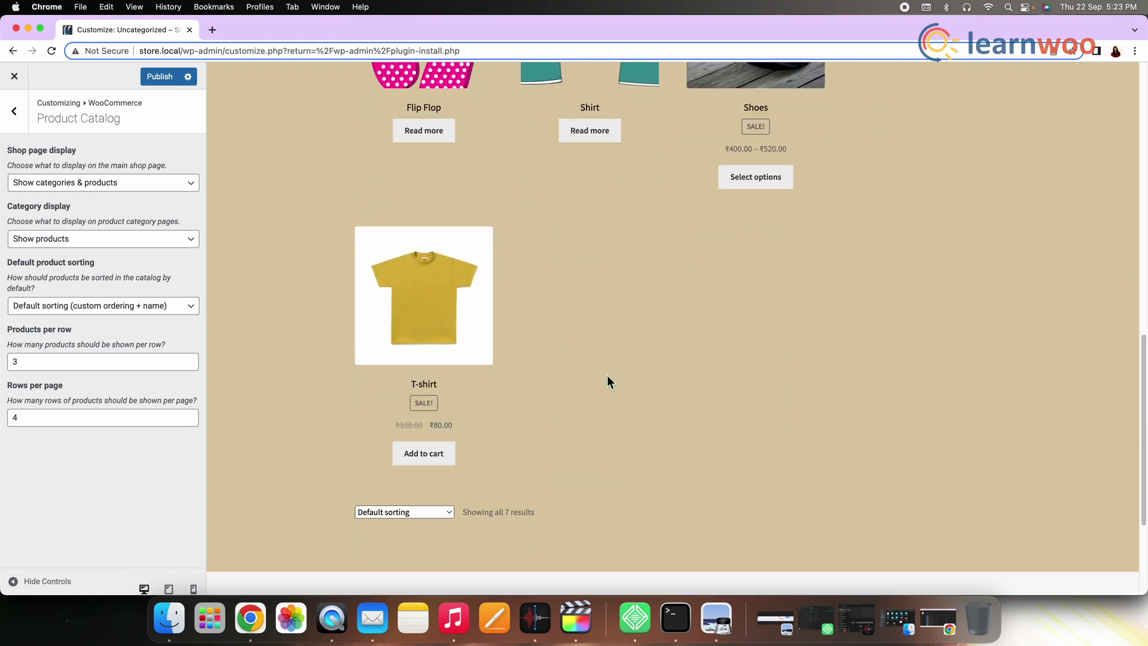
pyautogui.scroll(4, 607, 374)
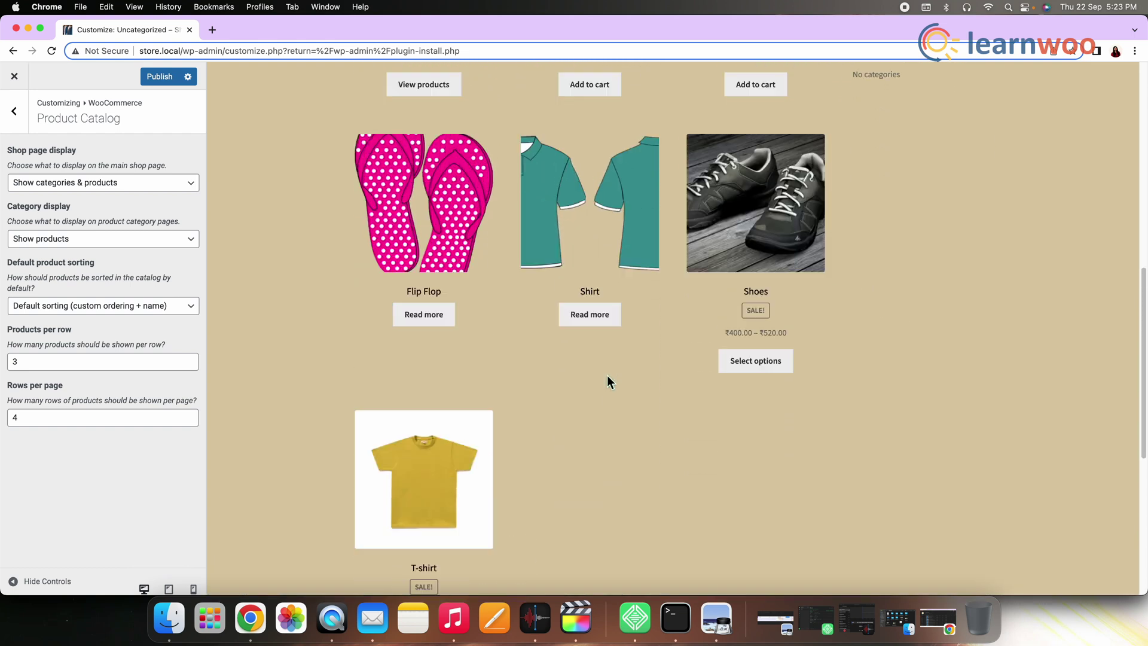
pyautogui.scroll(12, 607, 376)
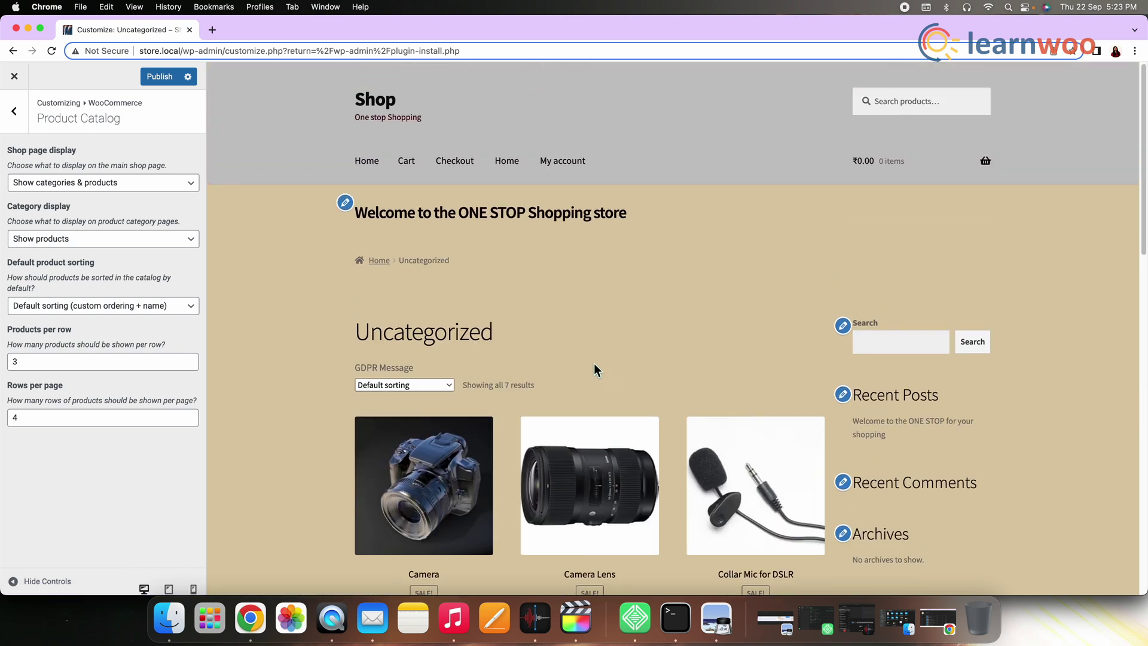
# Step: Browse the main shop preview showing Uncategorized (7) beside Camera and Camera Lens
pyautogui.click(370, 175)
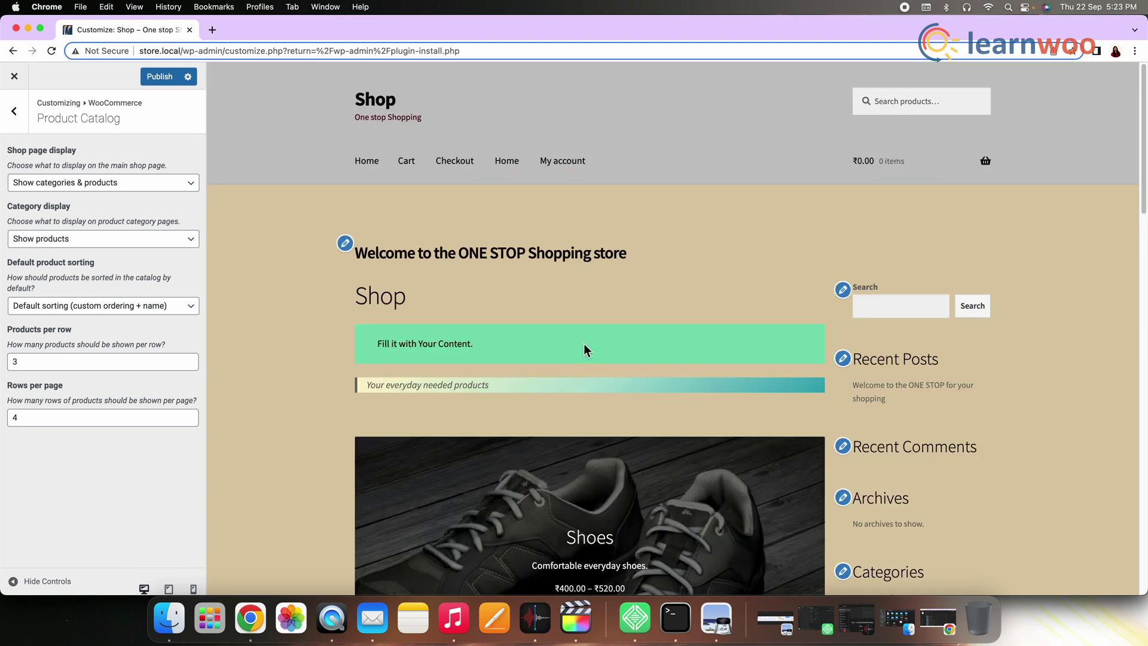
pyautogui.scroll(-6, 583, 345)
pyautogui.scroll(-6, 585, 342)
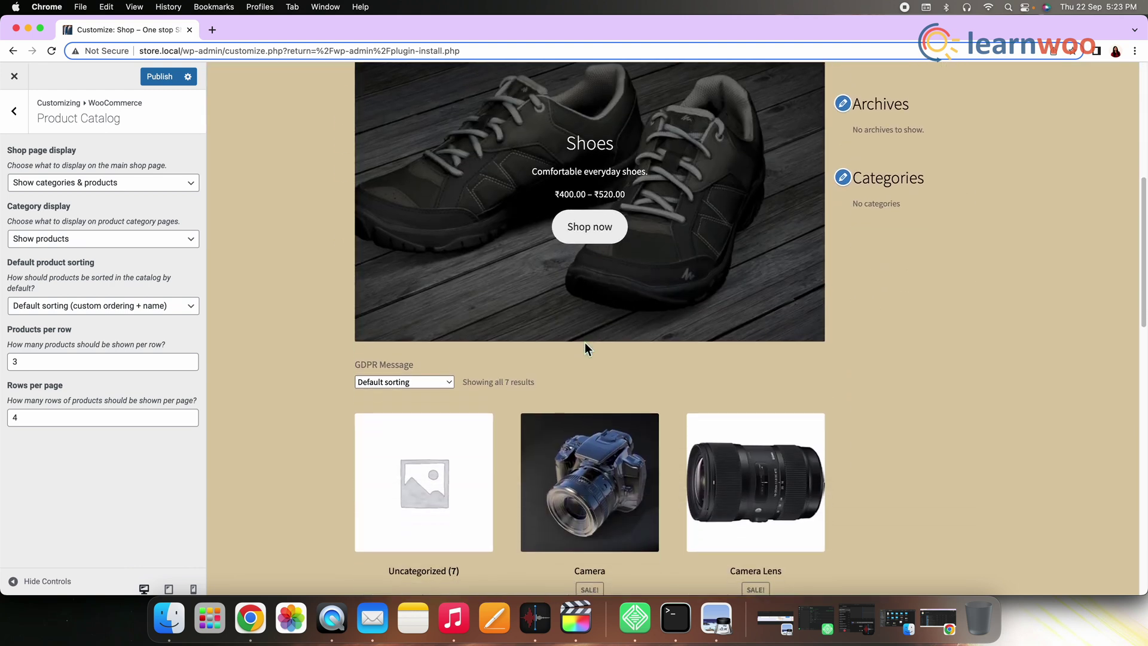
pyautogui.scroll(-3, 584, 345)
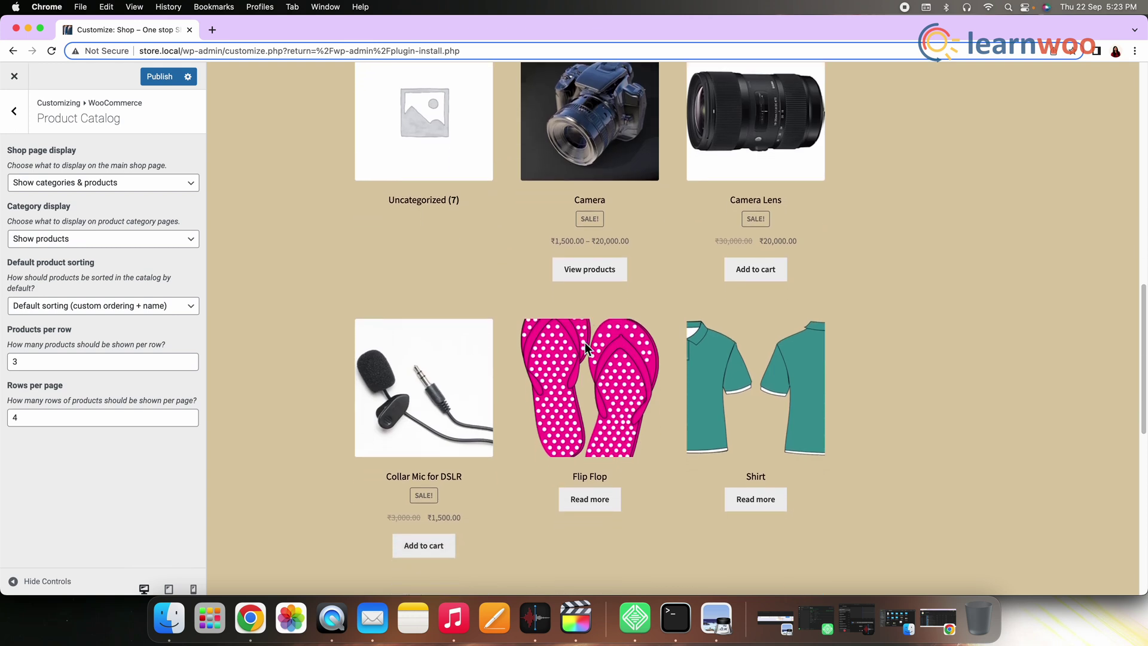
pyautogui.scroll(-6, 584, 347)
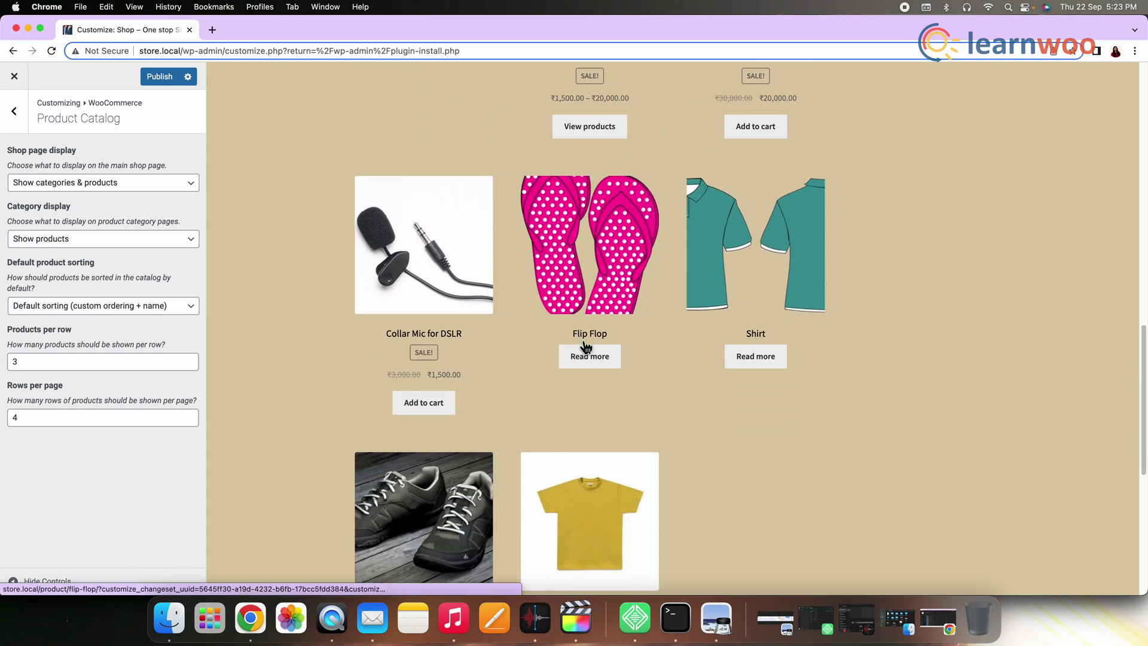
pyautogui.scroll(-4, 584, 343)
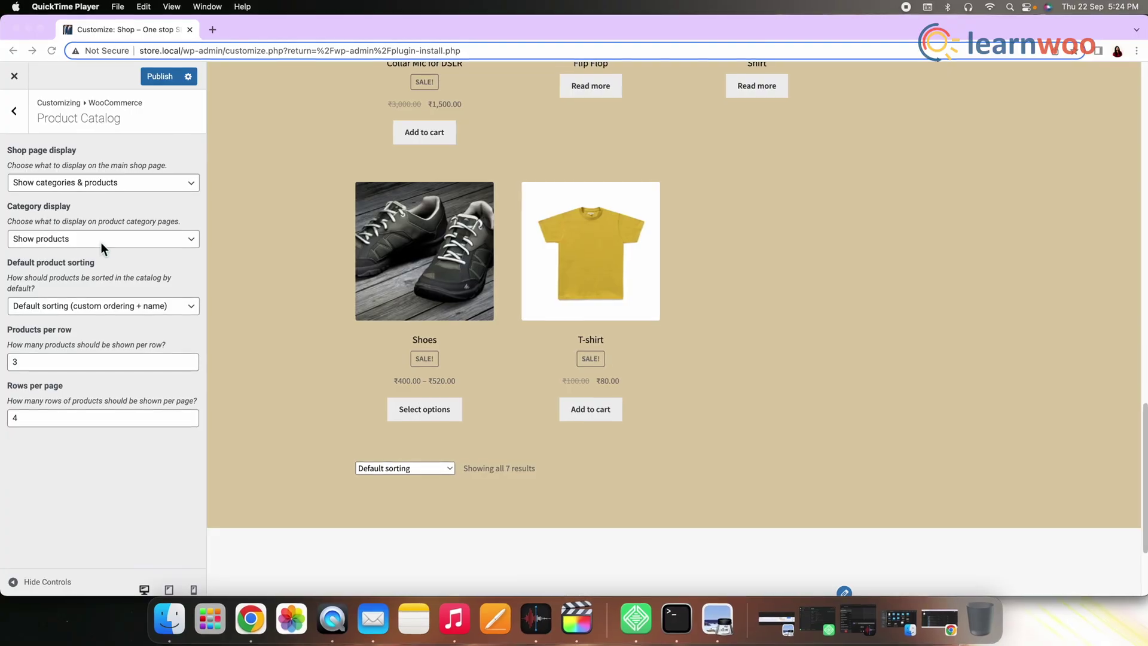
pyautogui.click(134, 238)
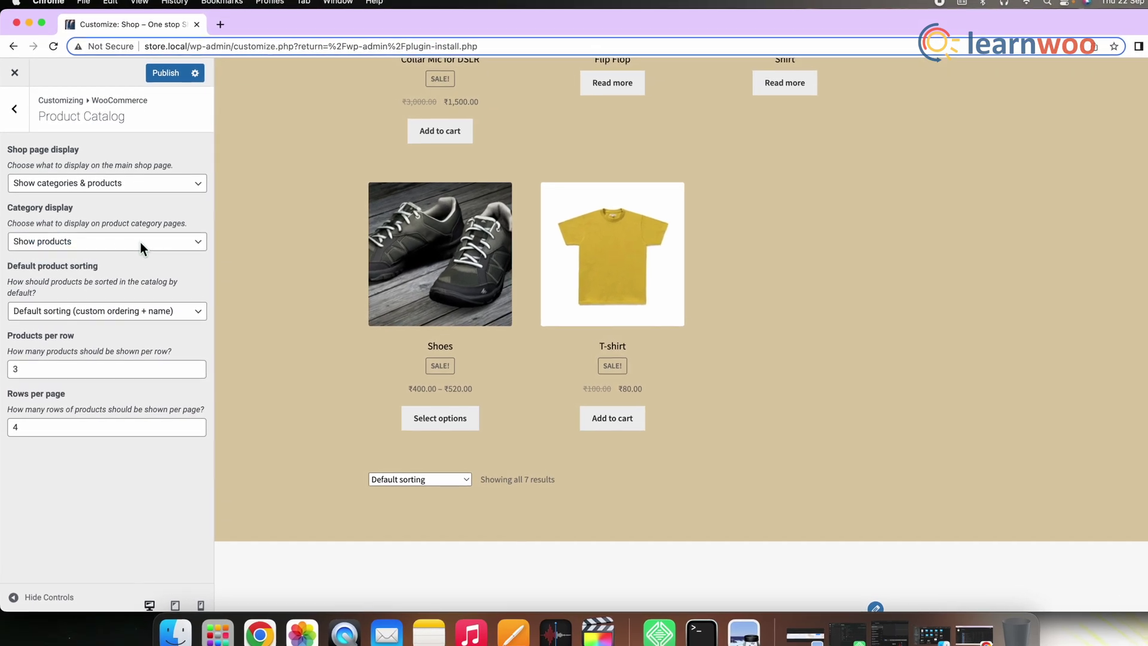
pyautogui.click(140, 242)
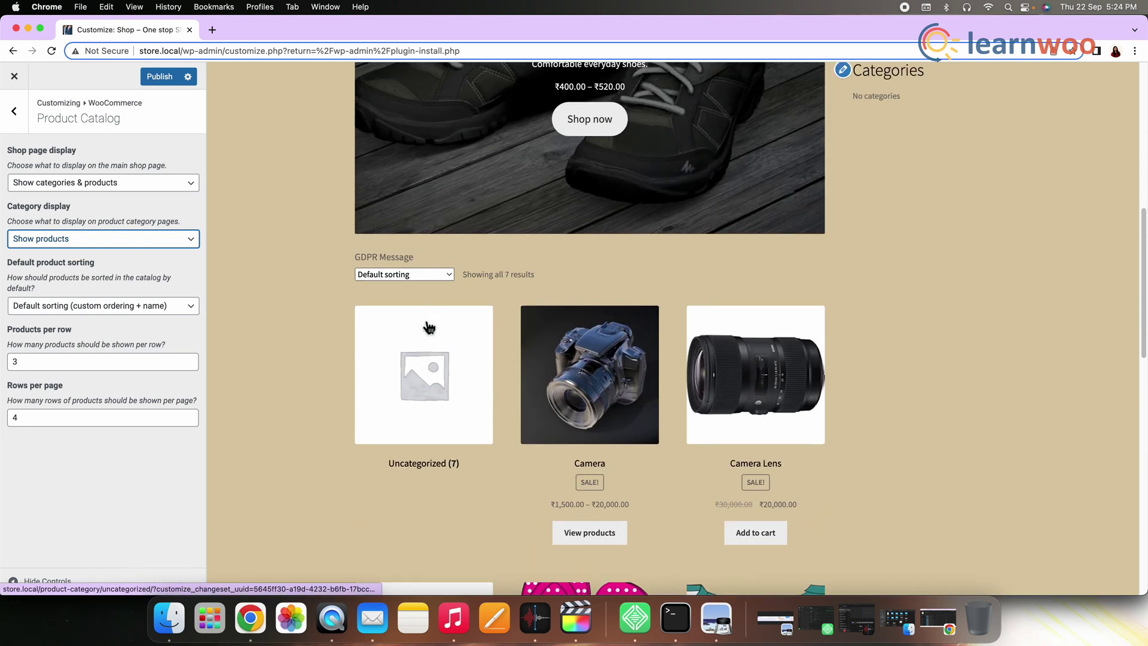
# Step: Preview the Uncategorized category page and set Category display to Show subcategories
pyautogui.click(425, 371)
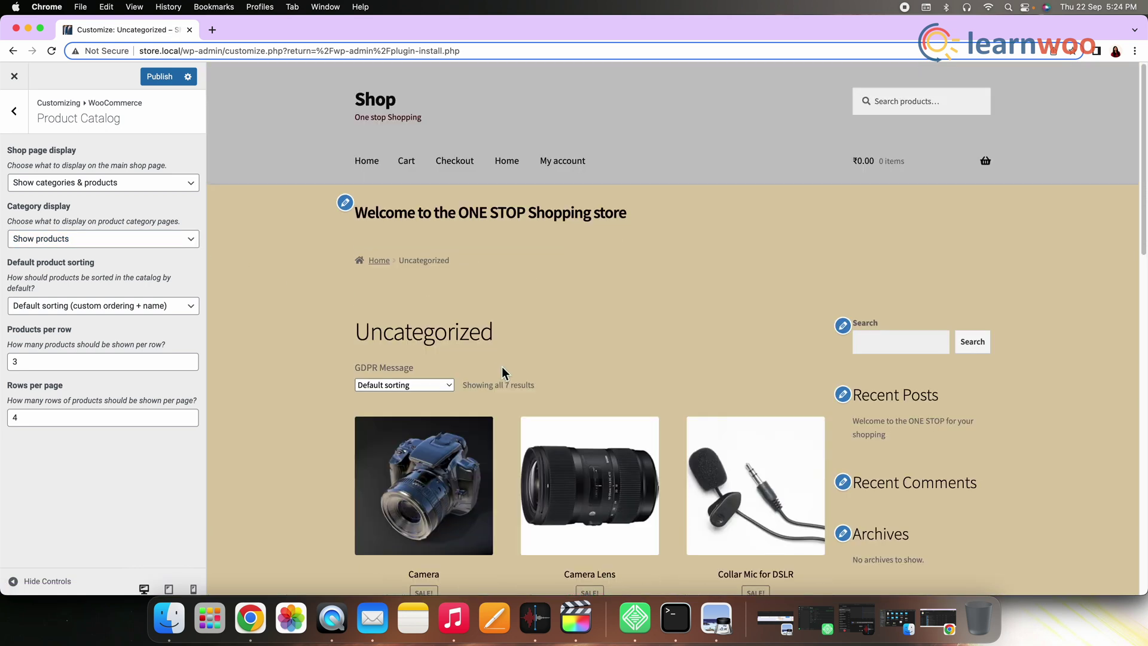
pyautogui.scroll(-10, 501, 367)
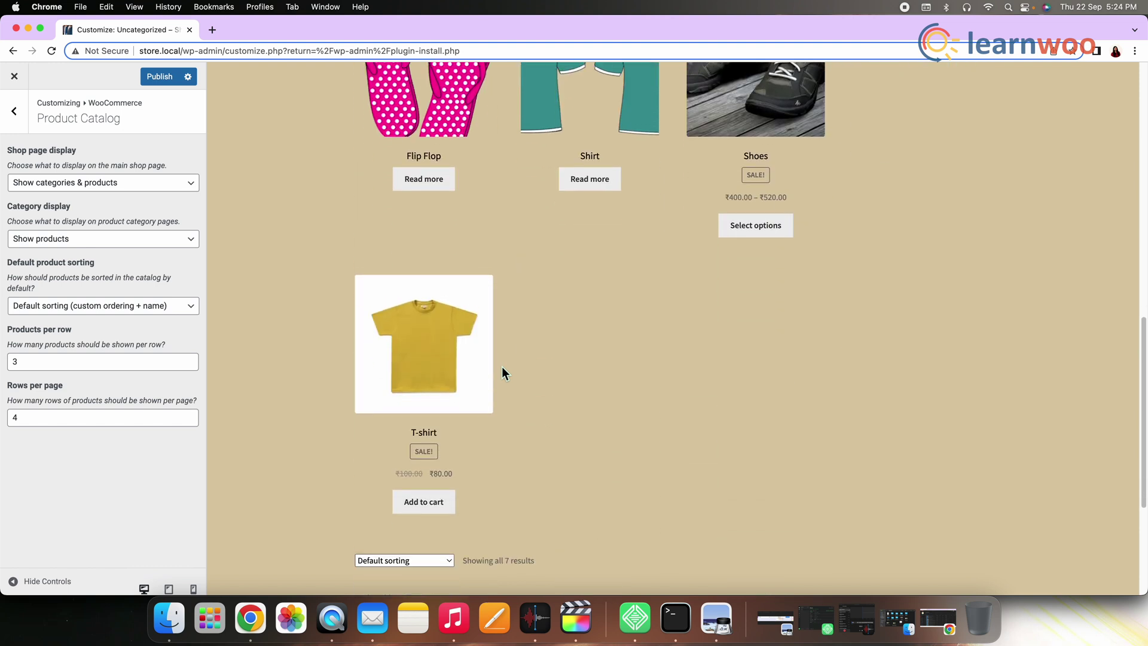
pyautogui.click(109, 239)
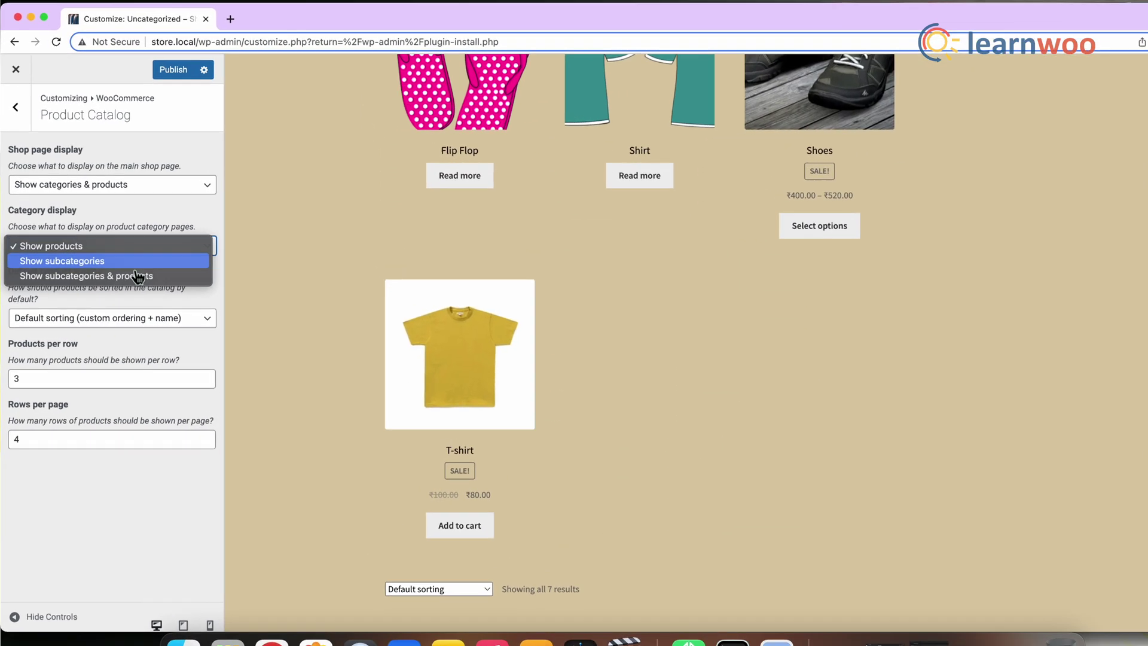
pyautogui.click(135, 265)
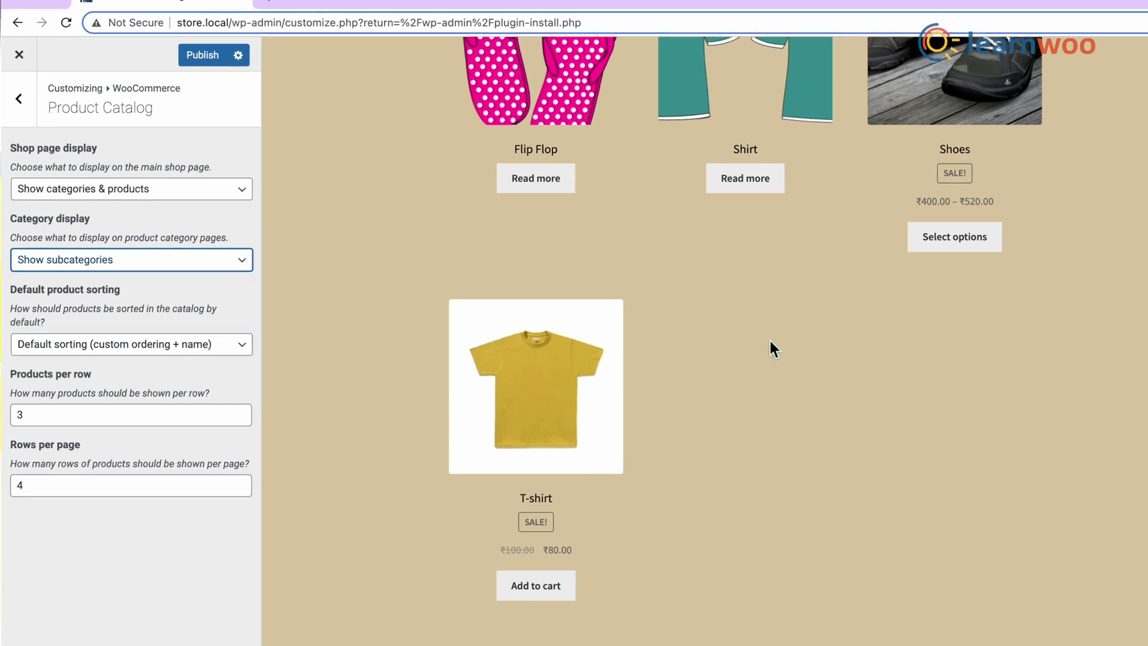
pyautogui.scroll(10, 812, 349)
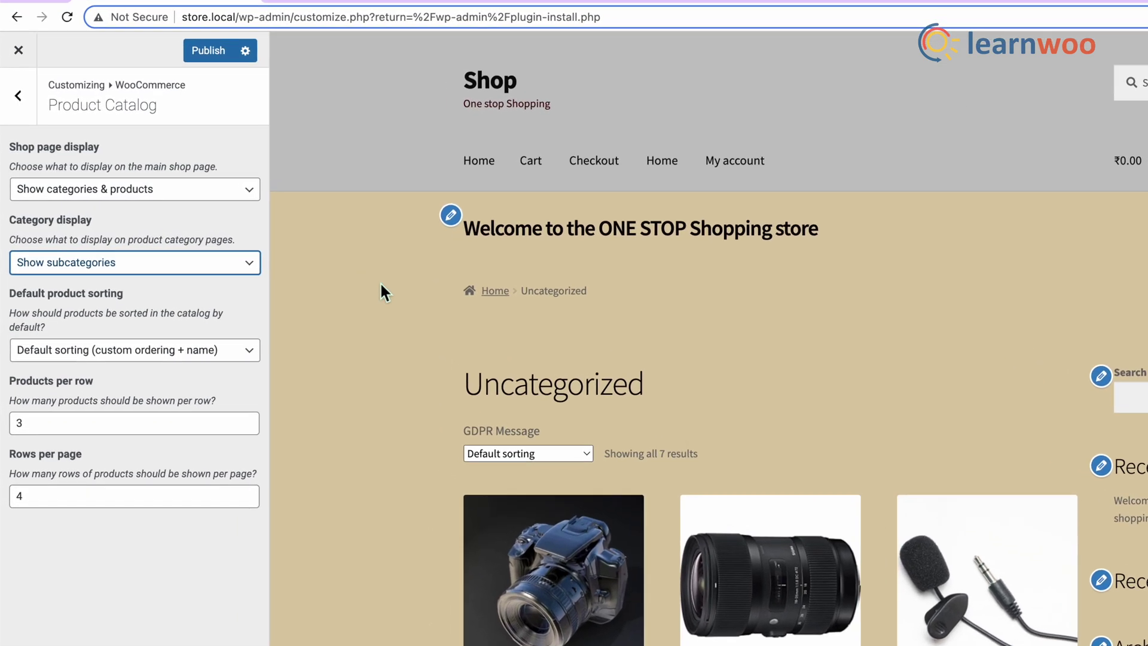
# Step: Try Category display as Show subcategories & products, then revert it to Show products
pyautogui.click(234, 267)
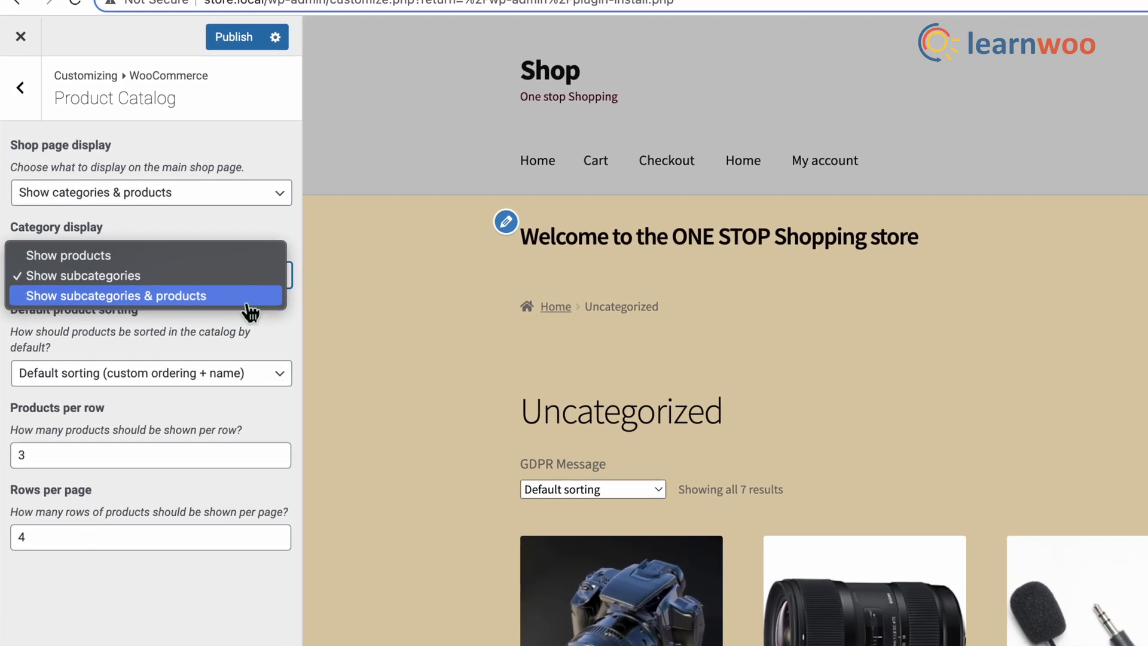
pyautogui.click(247, 298)
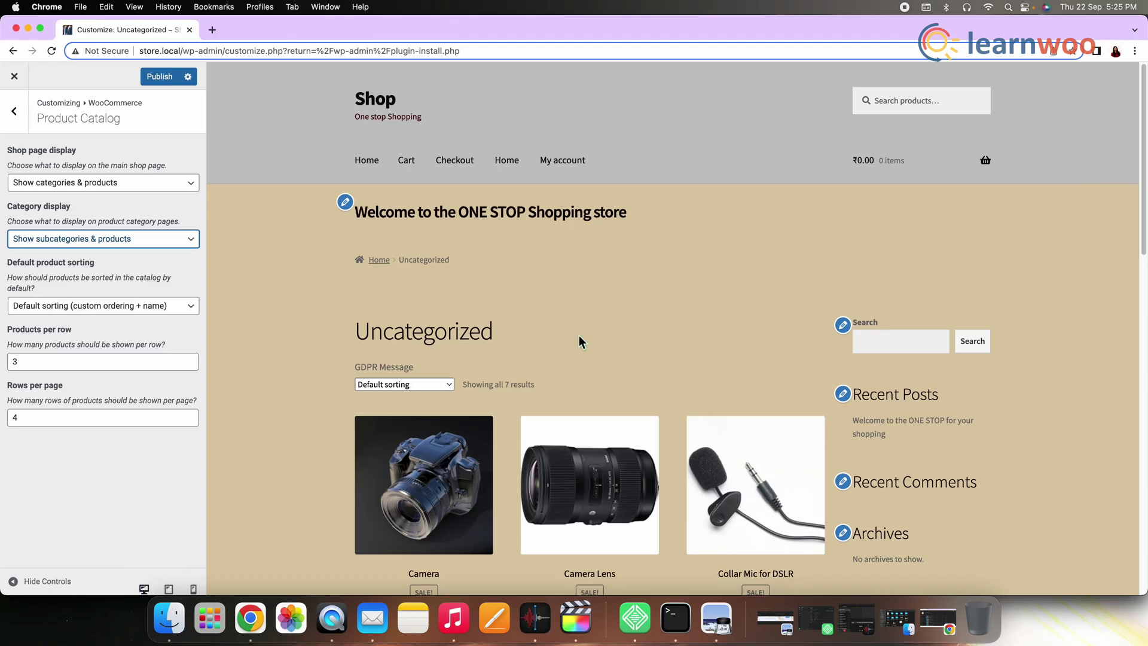
pyautogui.scroll(-10, 579, 334)
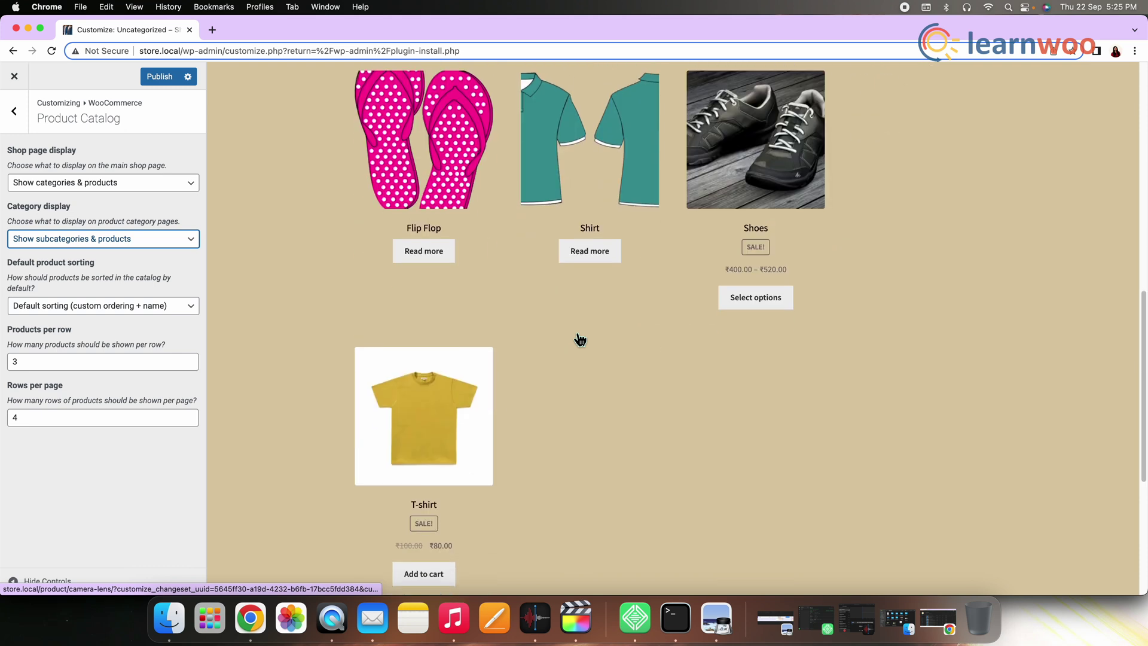
pyautogui.scroll(10, 579, 335)
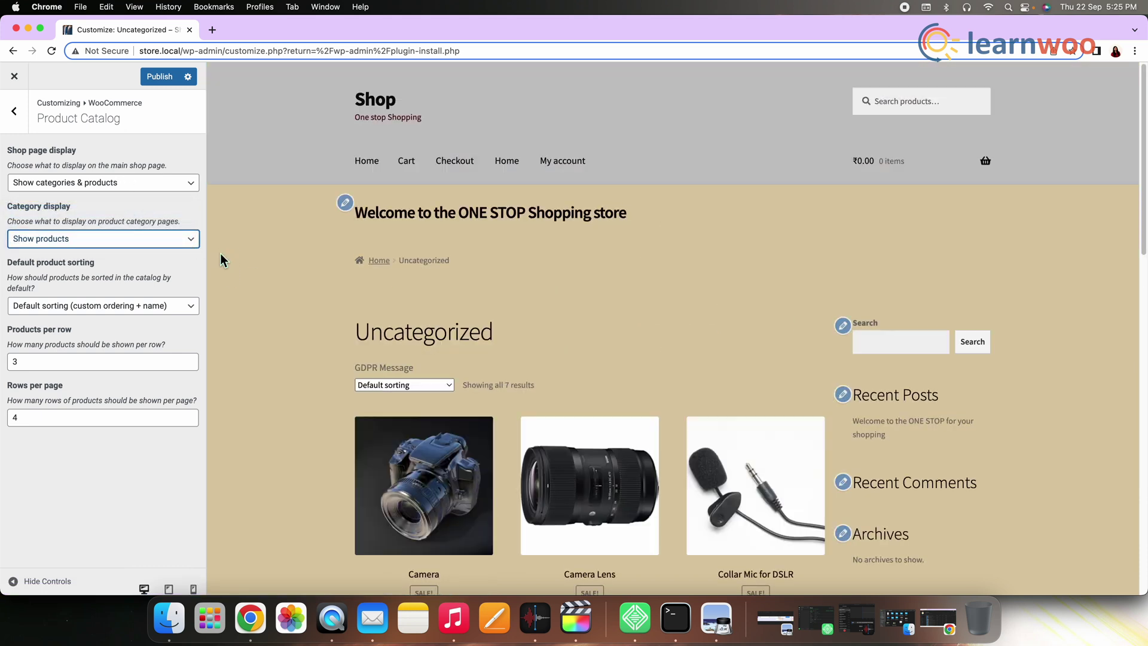
pyautogui.click(116, 244)
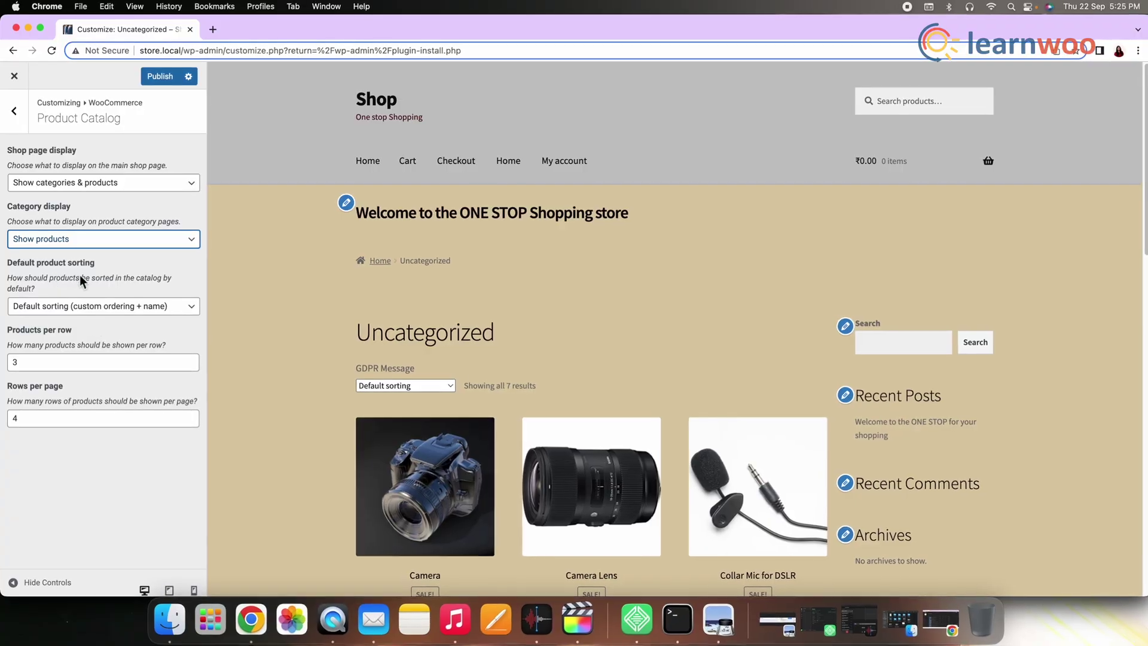
# Step: Set Default product sorting to Popularity (sales)
pyautogui.click(171, 306)
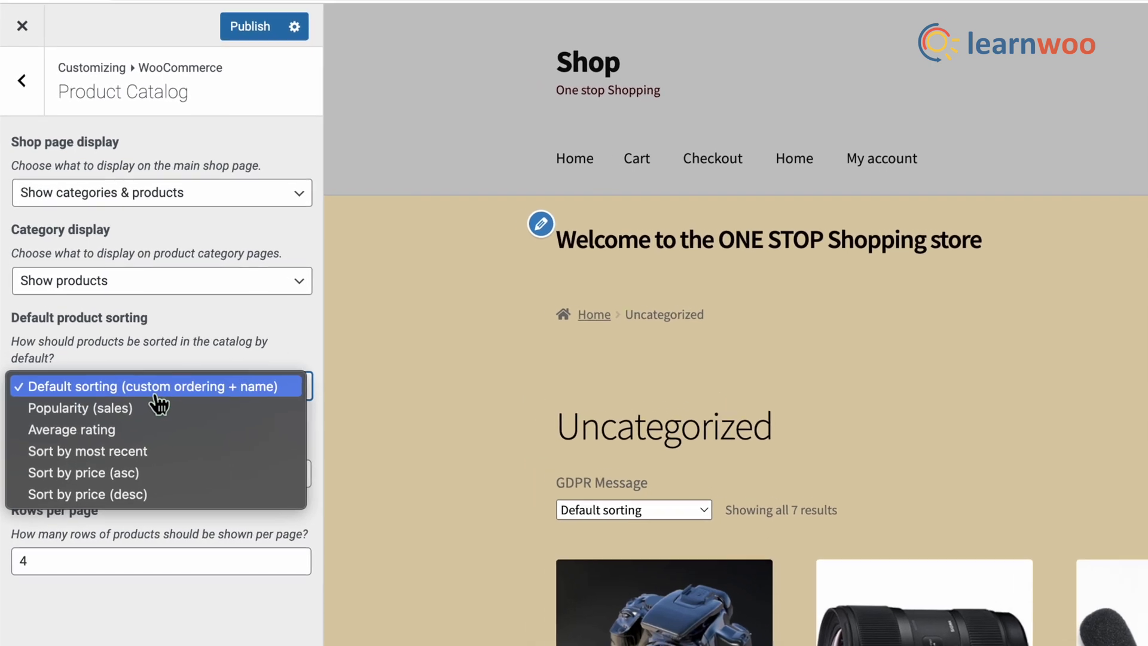
pyautogui.click(157, 408)
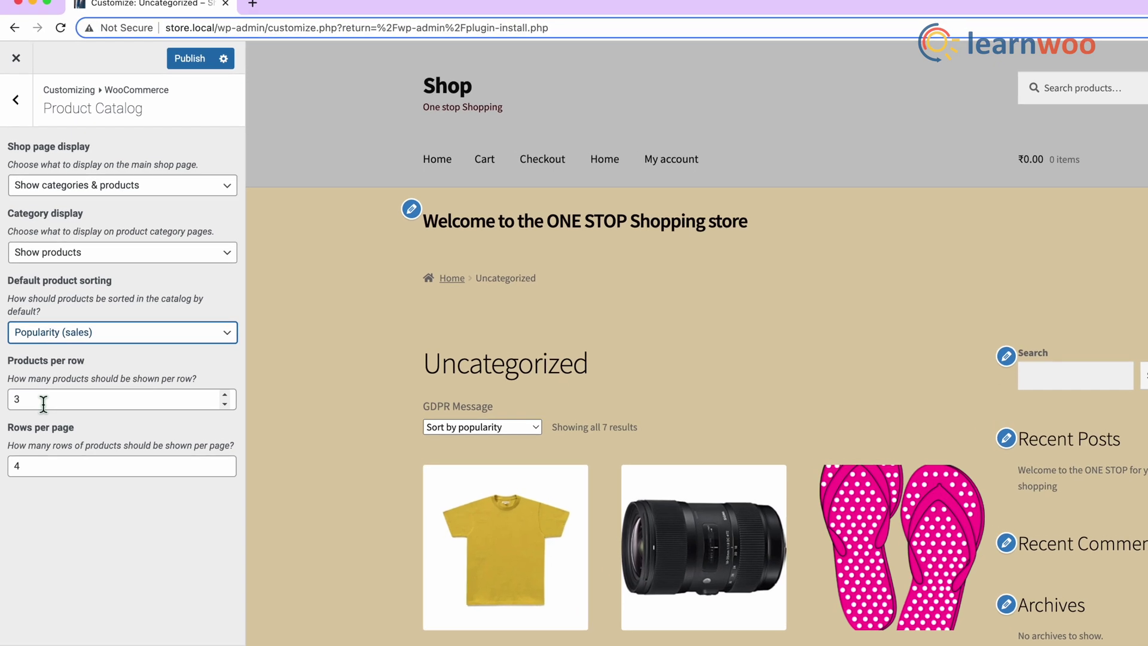
# Step: Set Products per row to 2 and Rows per page to 4
pyautogui.click(42, 394)
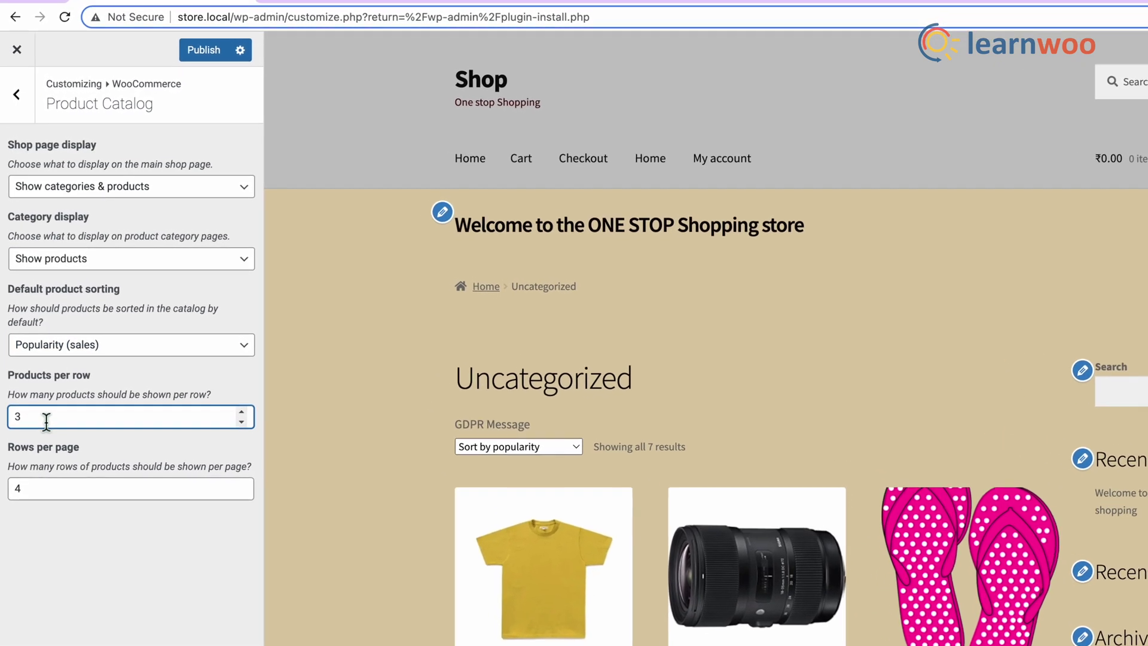
pyautogui.press('BackSpace')
pyautogui.write('2')
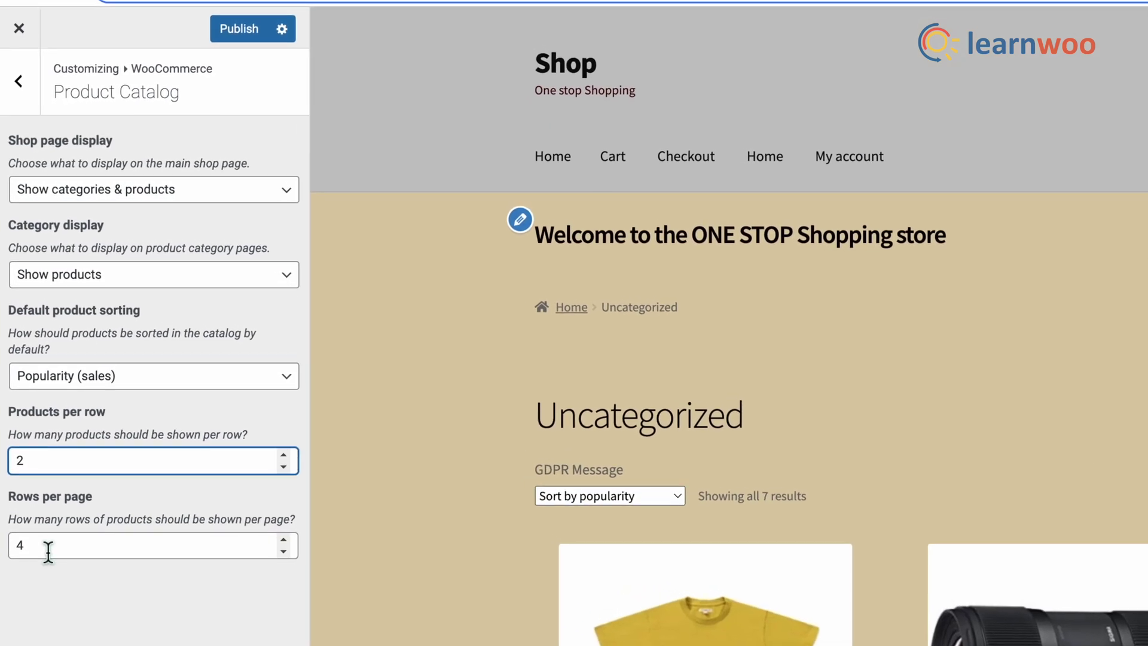
pyautogui.click(46, 533)
pyautogui.press('BackSpace')
pyautogui.write('4')
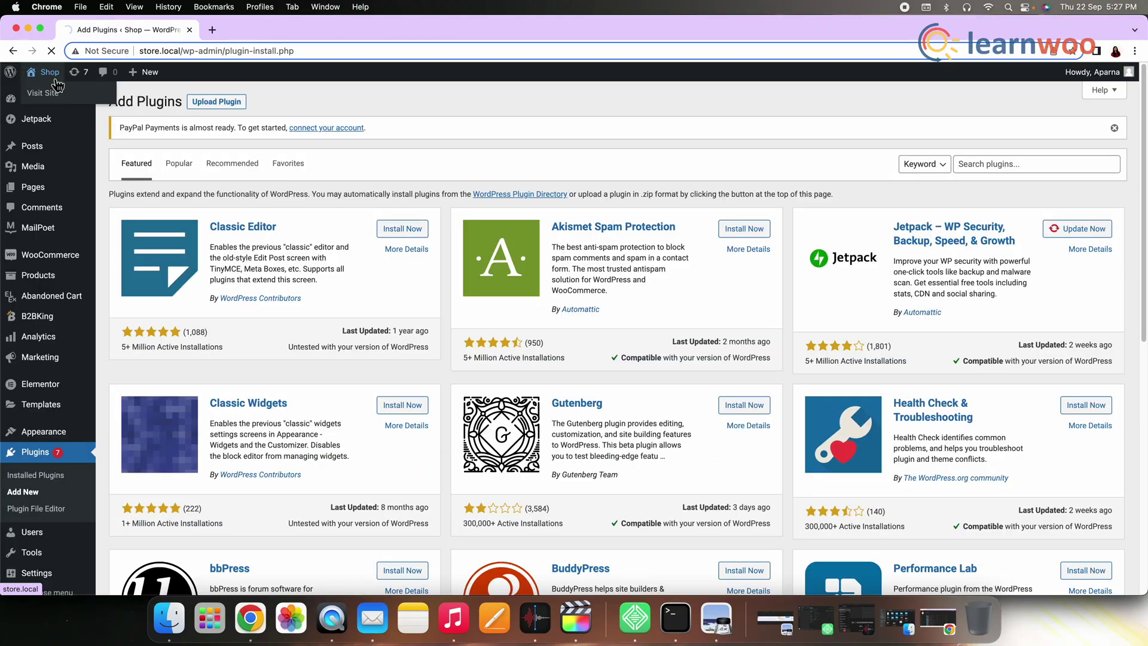
# Step: Leave the Customizer and scroll the live shop listing 7 products two per row
pyautogui.click(54, 77)
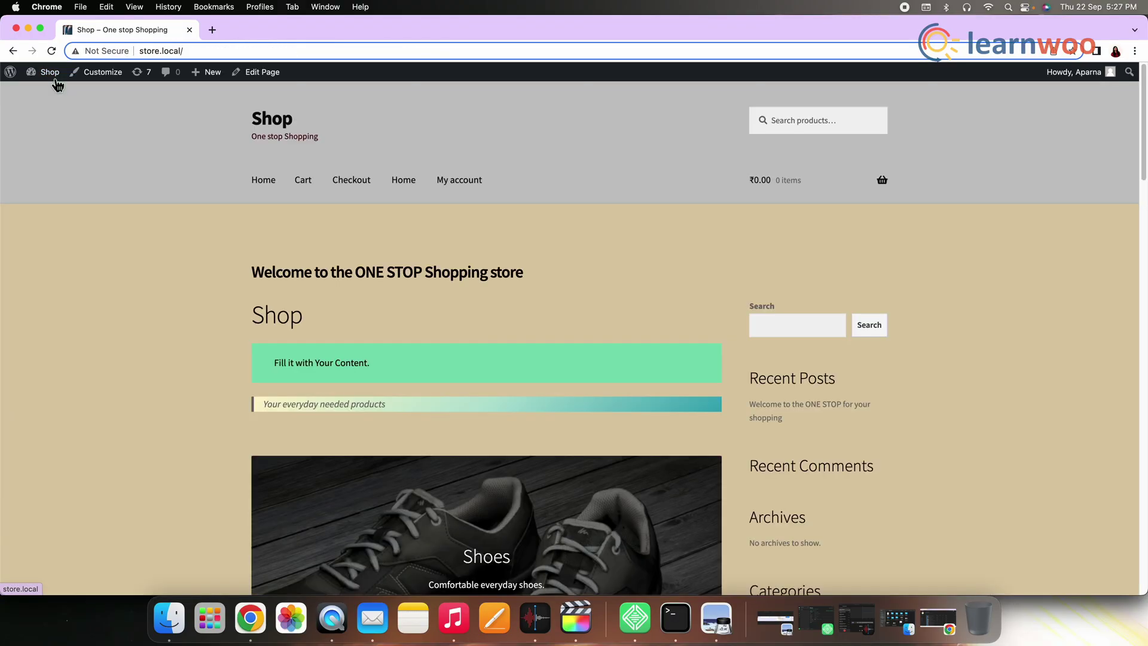
pyautogui.scroll(-10, 589, 436)
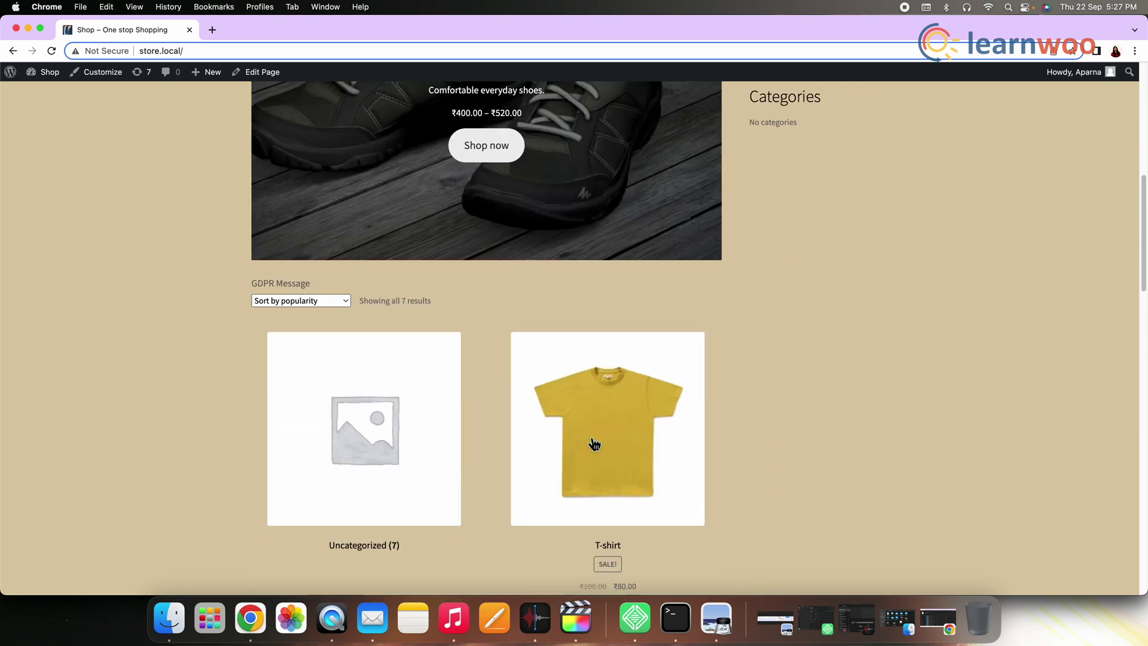
pyautogui.scroll(-3, 593, 443)
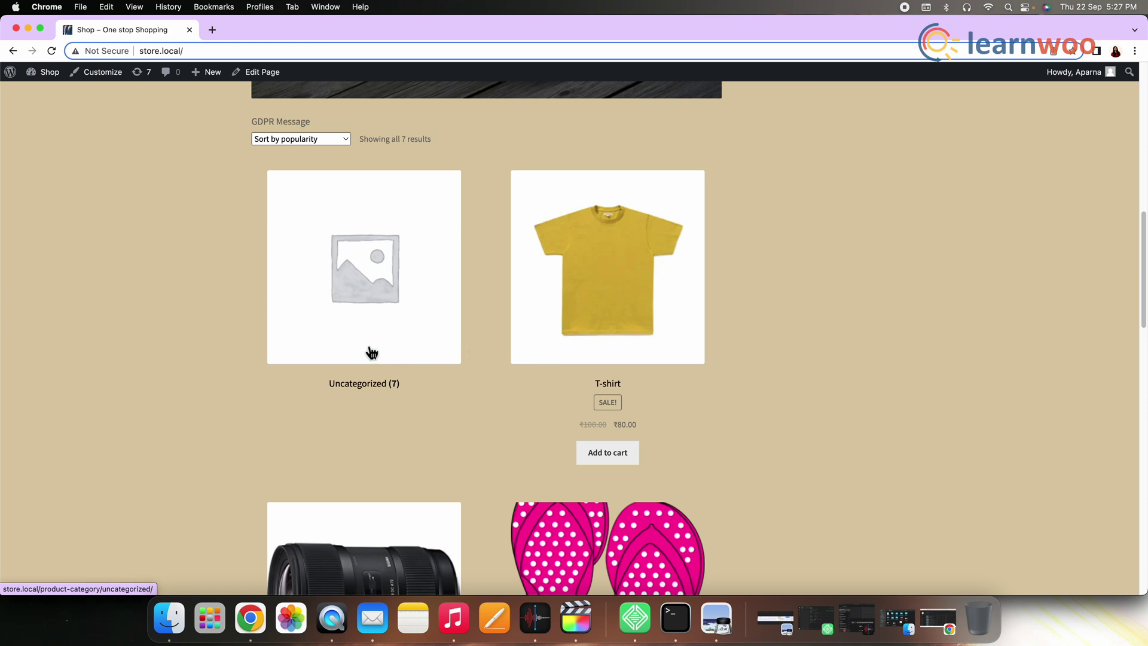
pyautogui.scroll(-5, 574, 361)
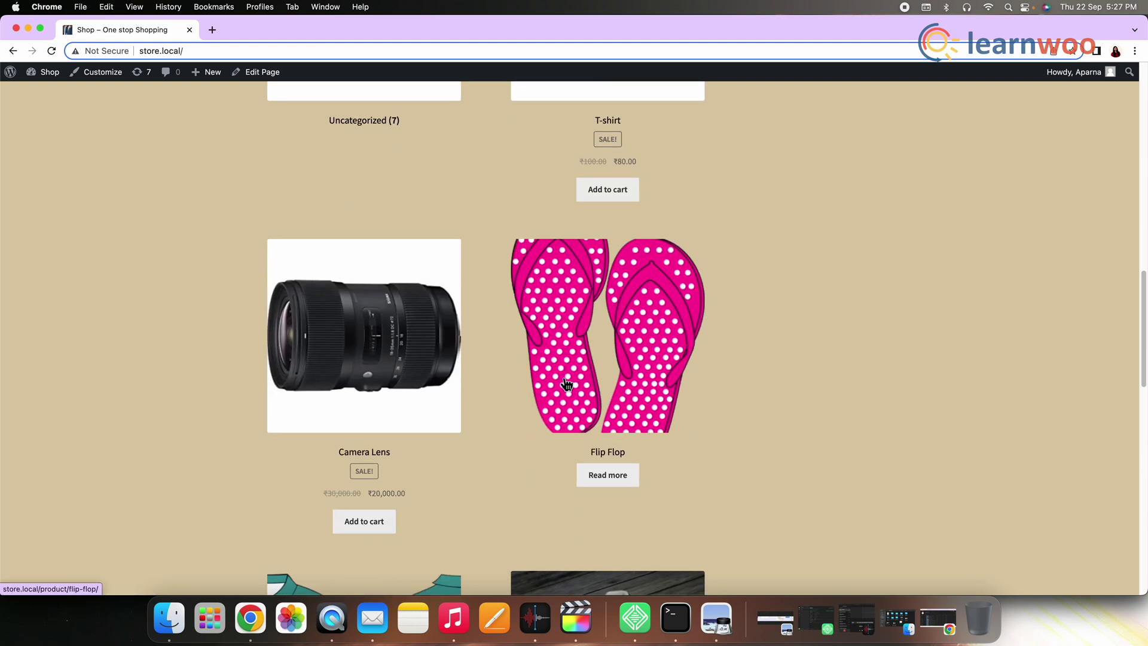
pyautogui.scroll(-1, 547, 394)
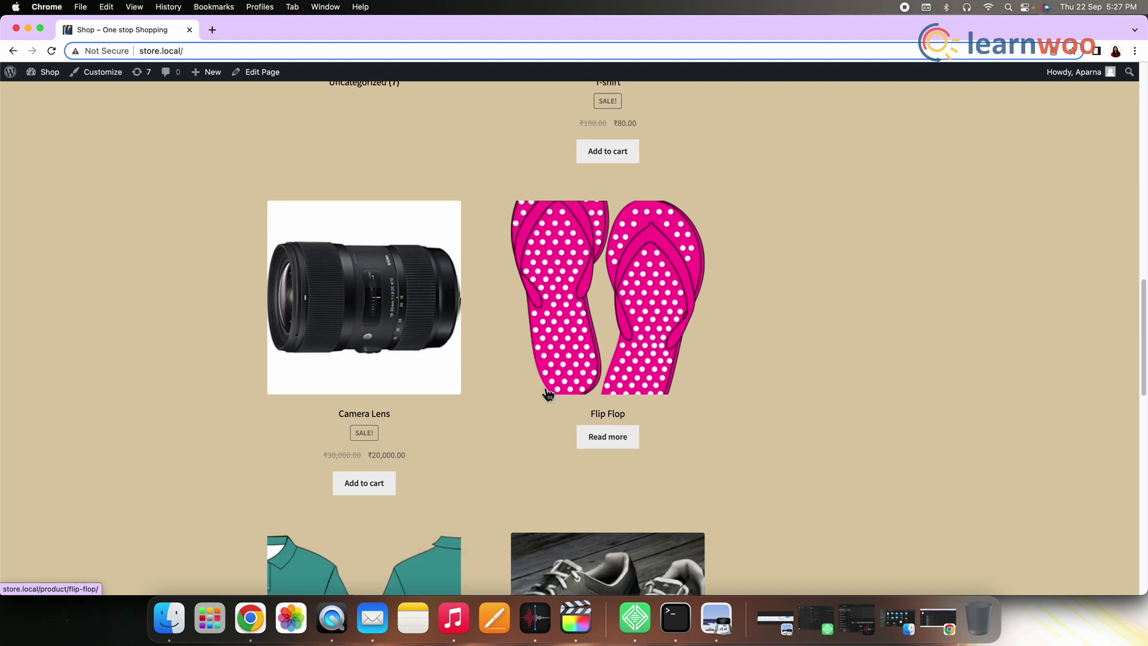
pyautogui.scroll(8, 547, 394)
pyautogui.scroll(-13, 547, 394)
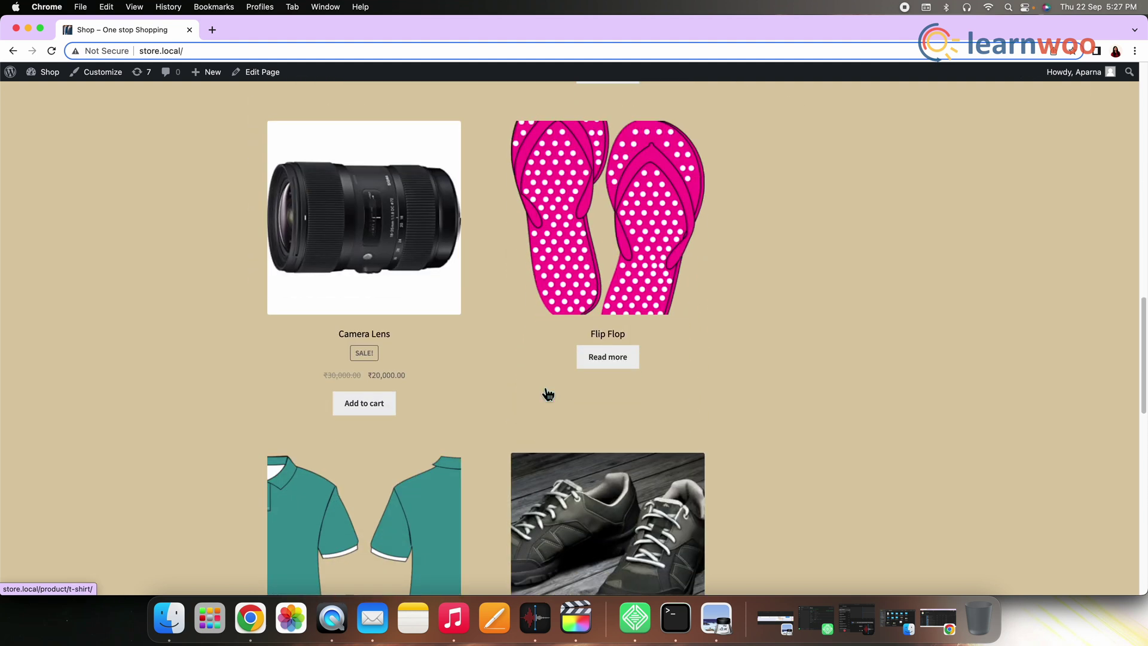
pyautogui.scroll(-8, 547, 394)
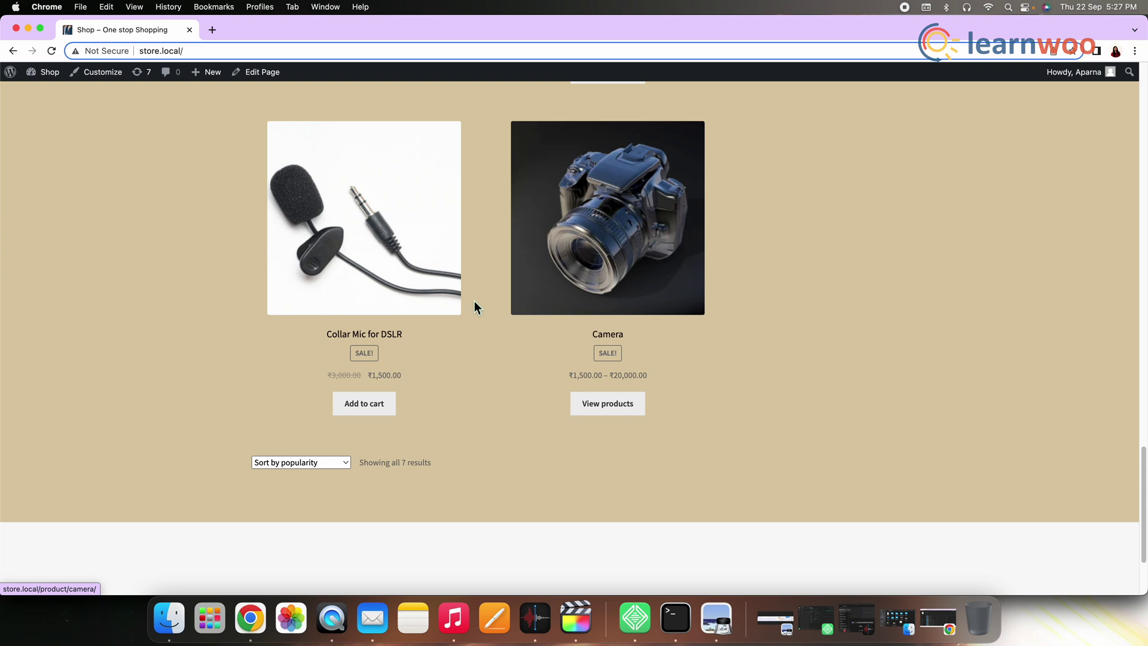
pyautogui.scroll(10, 701, 427)
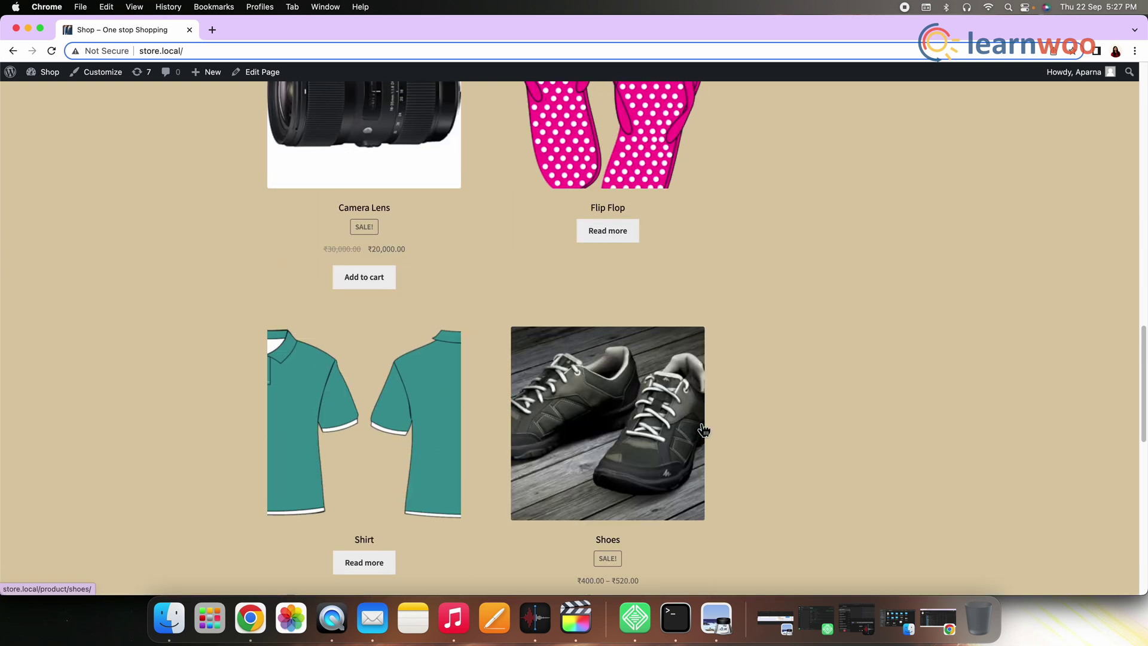